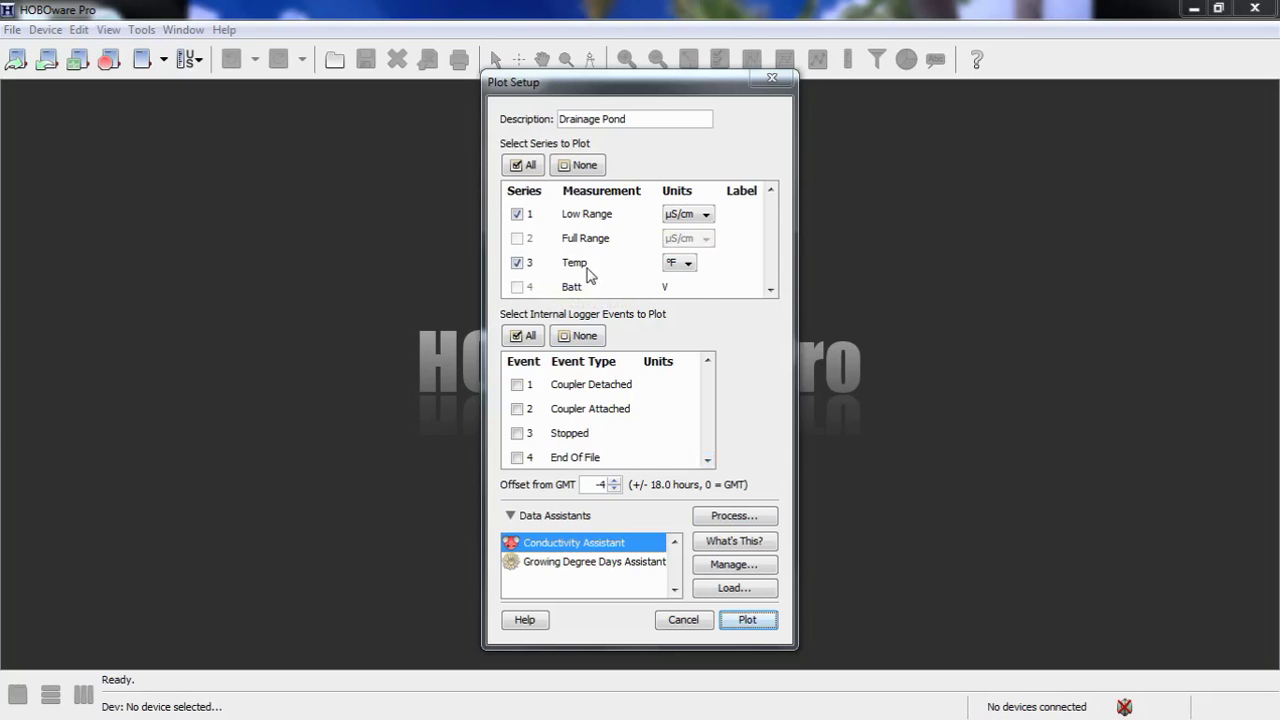
# Change the Temp series units from °F to °C in Plot Setup.
pyautogui.click(688, 263)
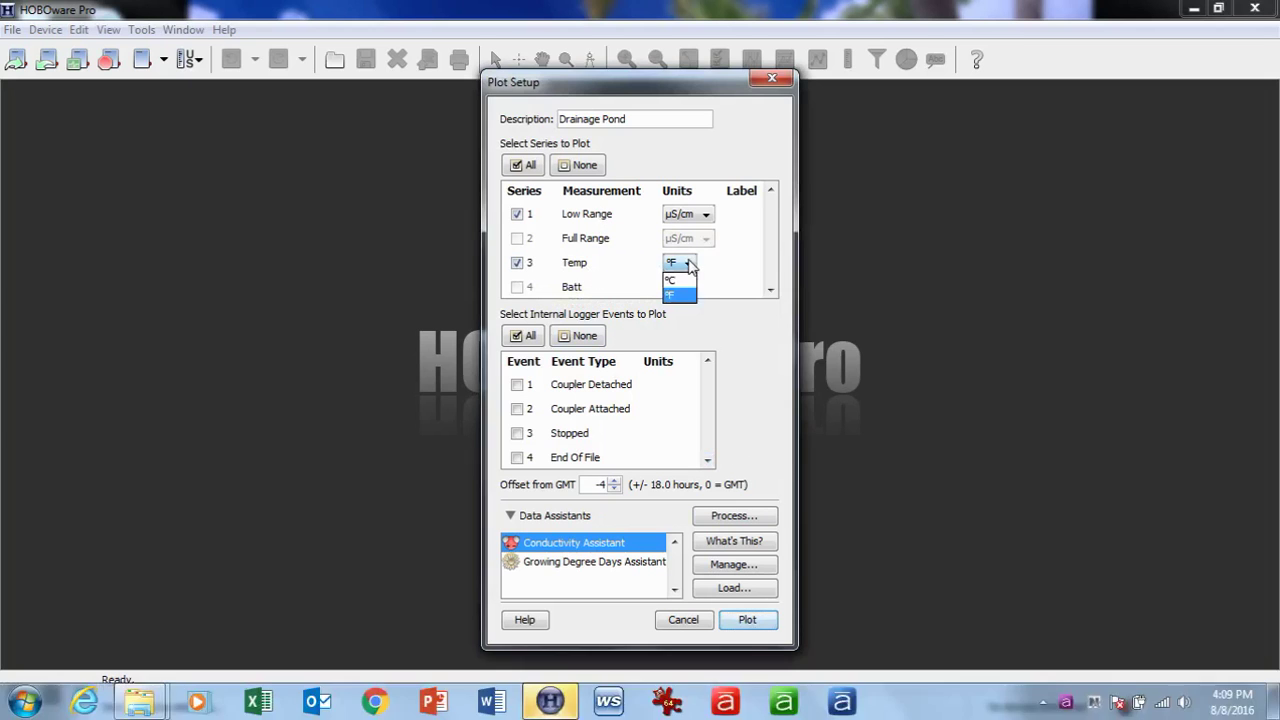
pyautogui.click(677, 281)
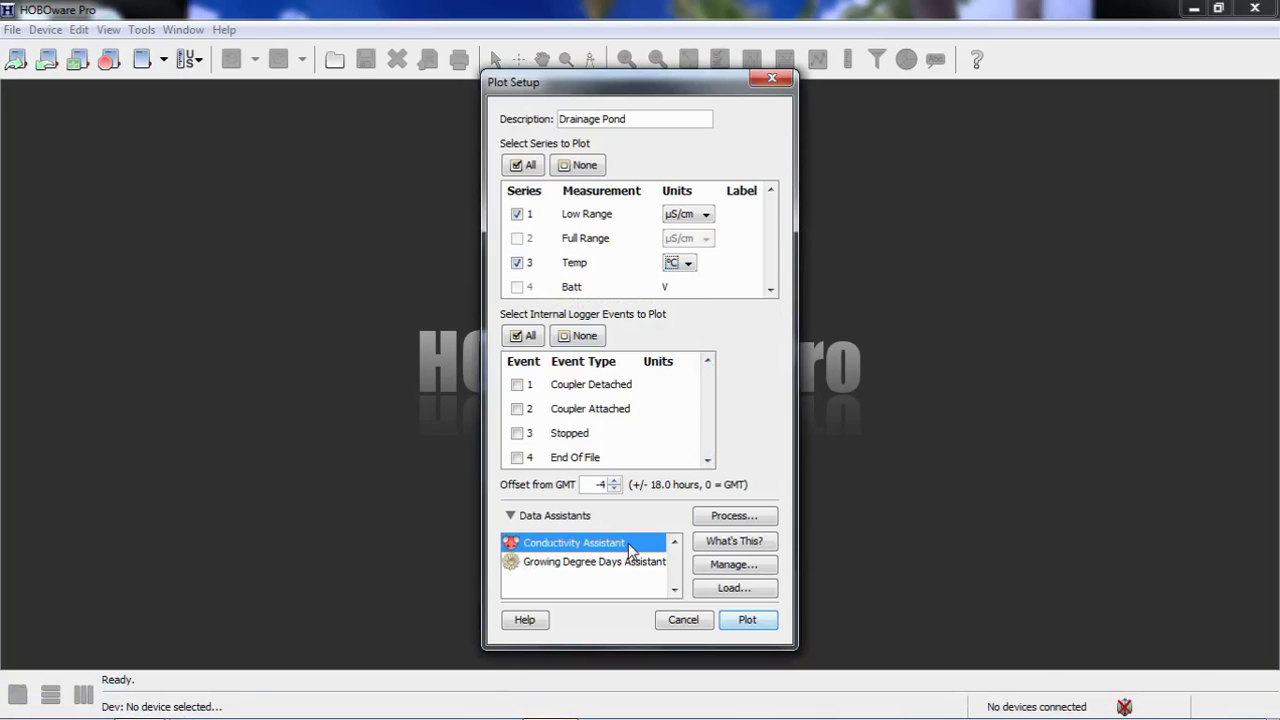
# Start the Conductivity Assistant using measured-point calibration with no ending calibration point.
pyautogui.click(740, 516)
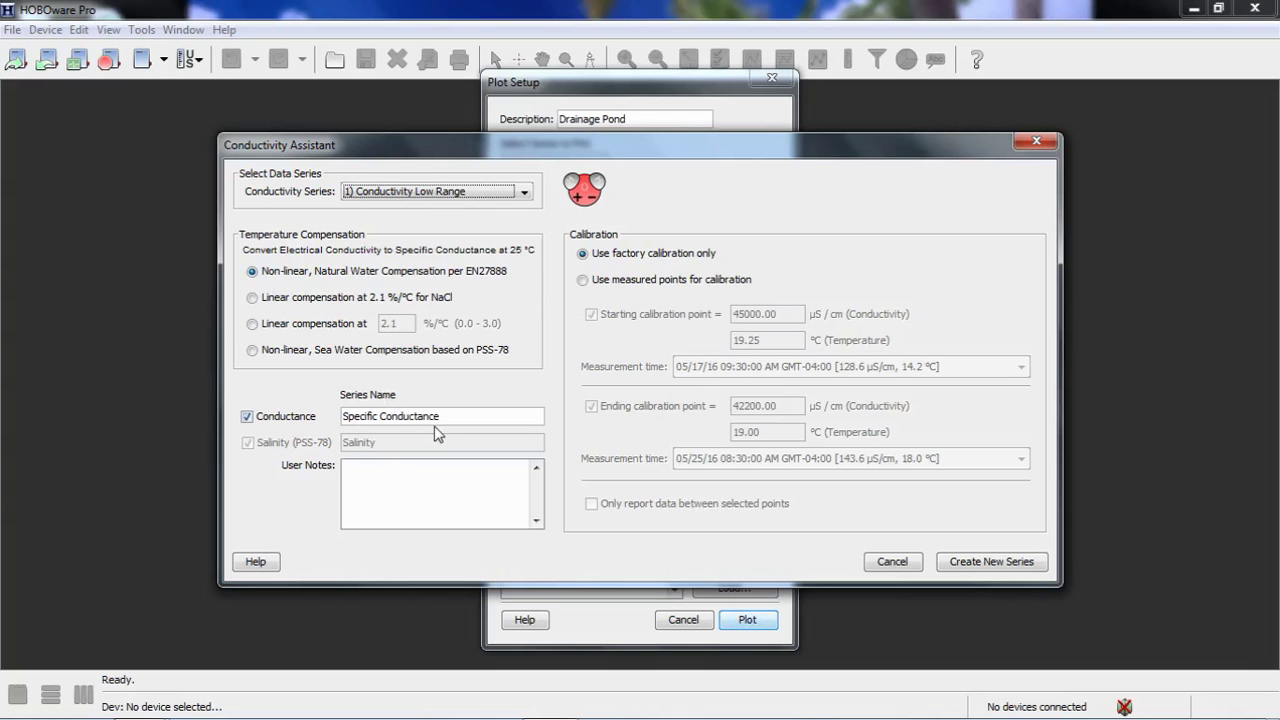
pyautogui.click(584, 281)
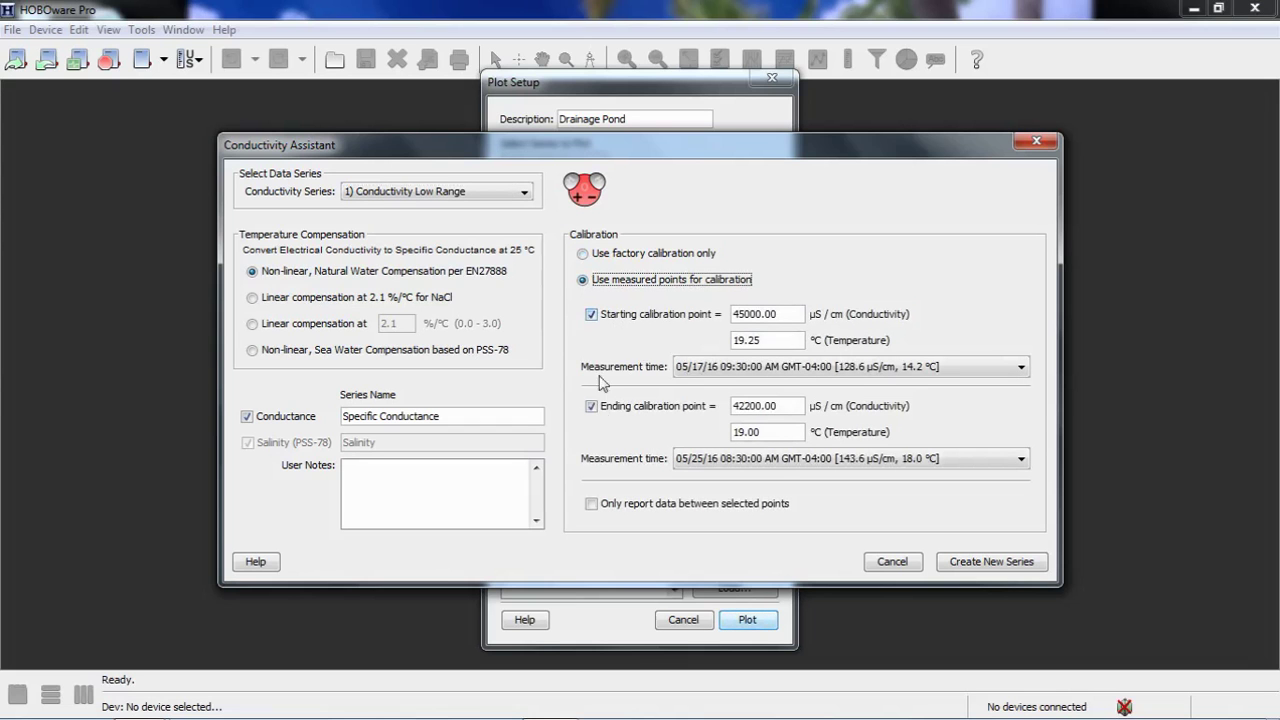
pyautogui.click(594, 408)
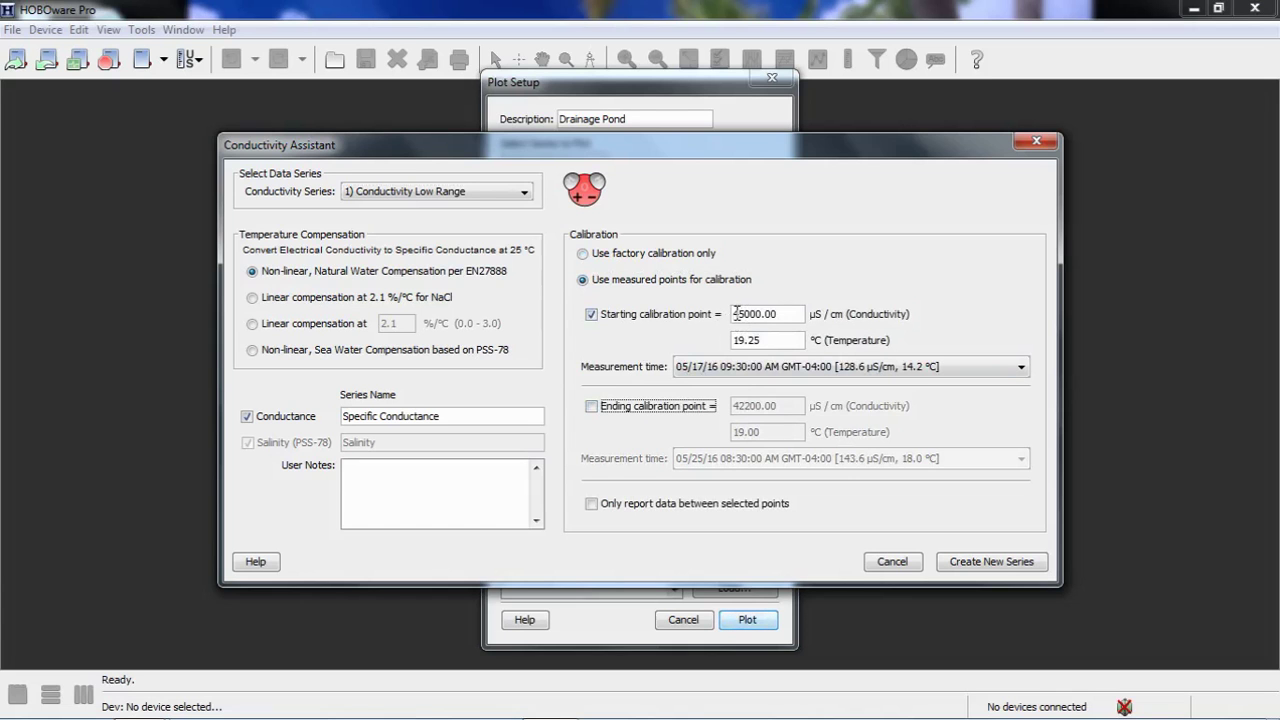
# Enter a starting calibration point of 129.5 µS/cm at 14.5 °C.
pyautogui.moveTo(734, 313); pyautogui.dragTo(797, 309)
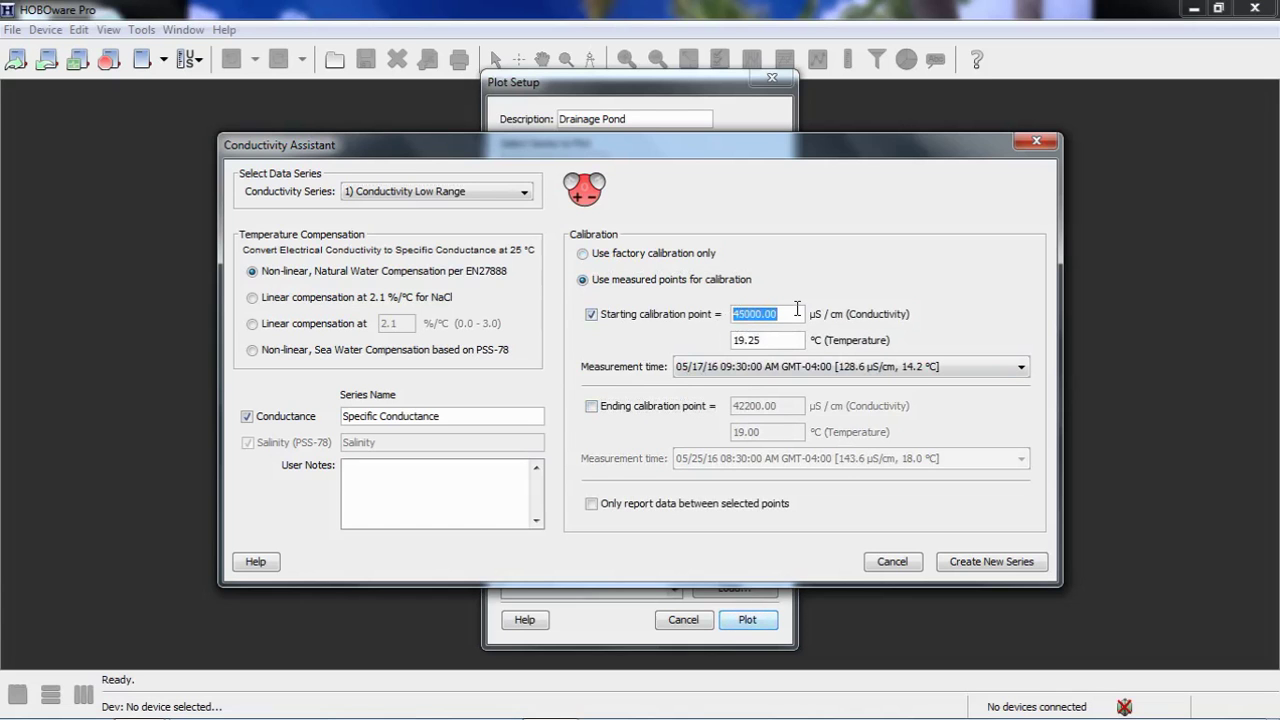
pyautogui.write('129.5')
pyautogui.moveTo(735, 340); pyautogui.dragTo(832, 340)
pyautogui.write('14.5')
# Use the 05/17/16 09:30:00 AM reading as the calibration time and create the Specific Conductance series.
pyautogui.click(1024, 367)
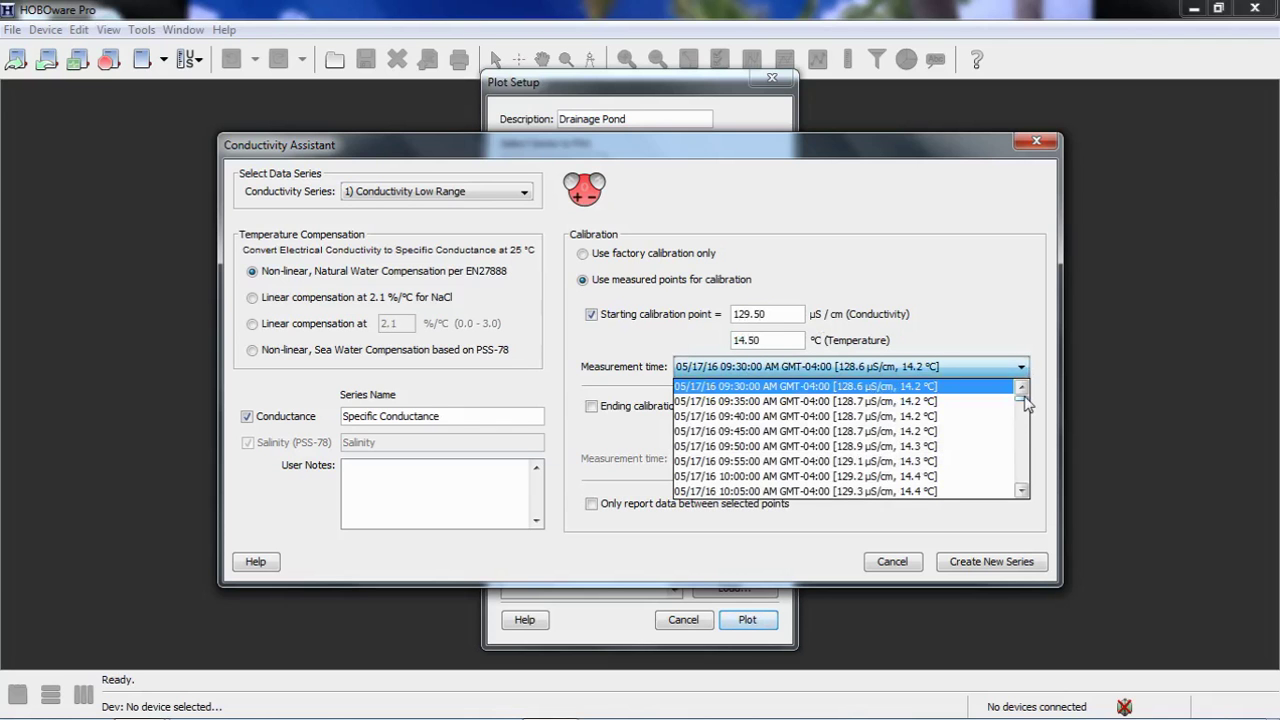
pyautogui.scroll(2, 1024, 405)
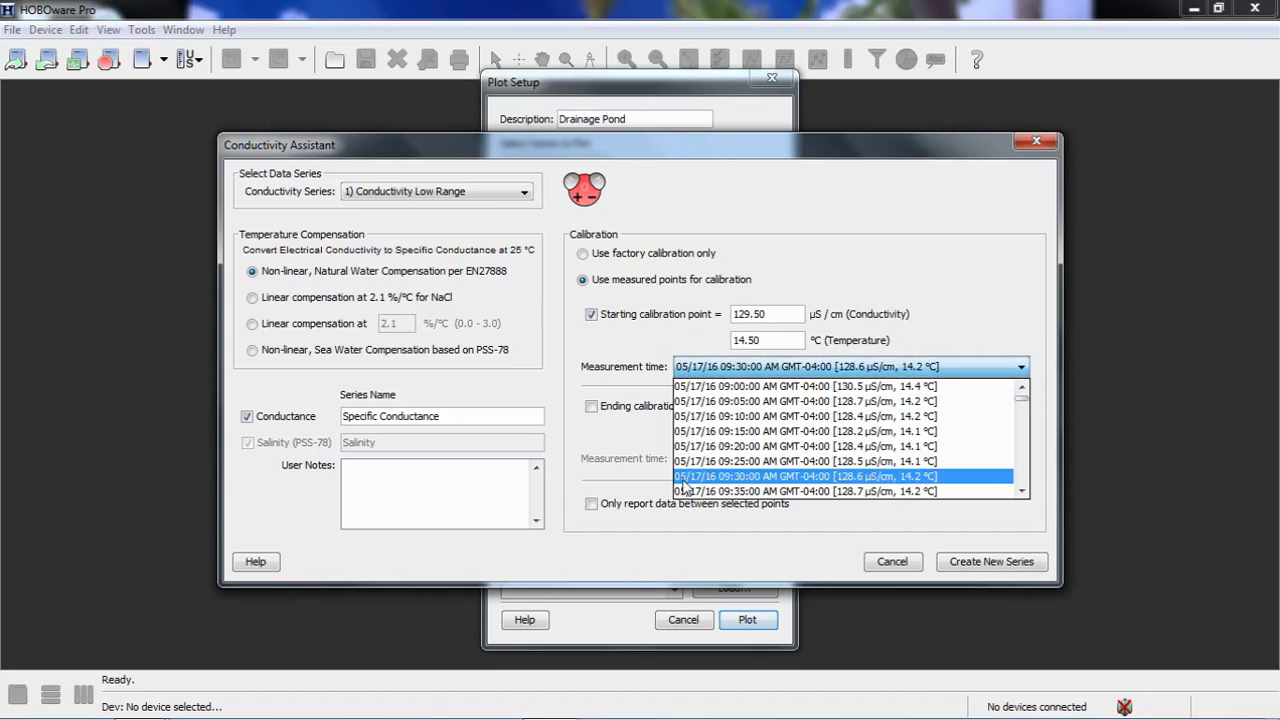
pyautogui.click(746, 477)
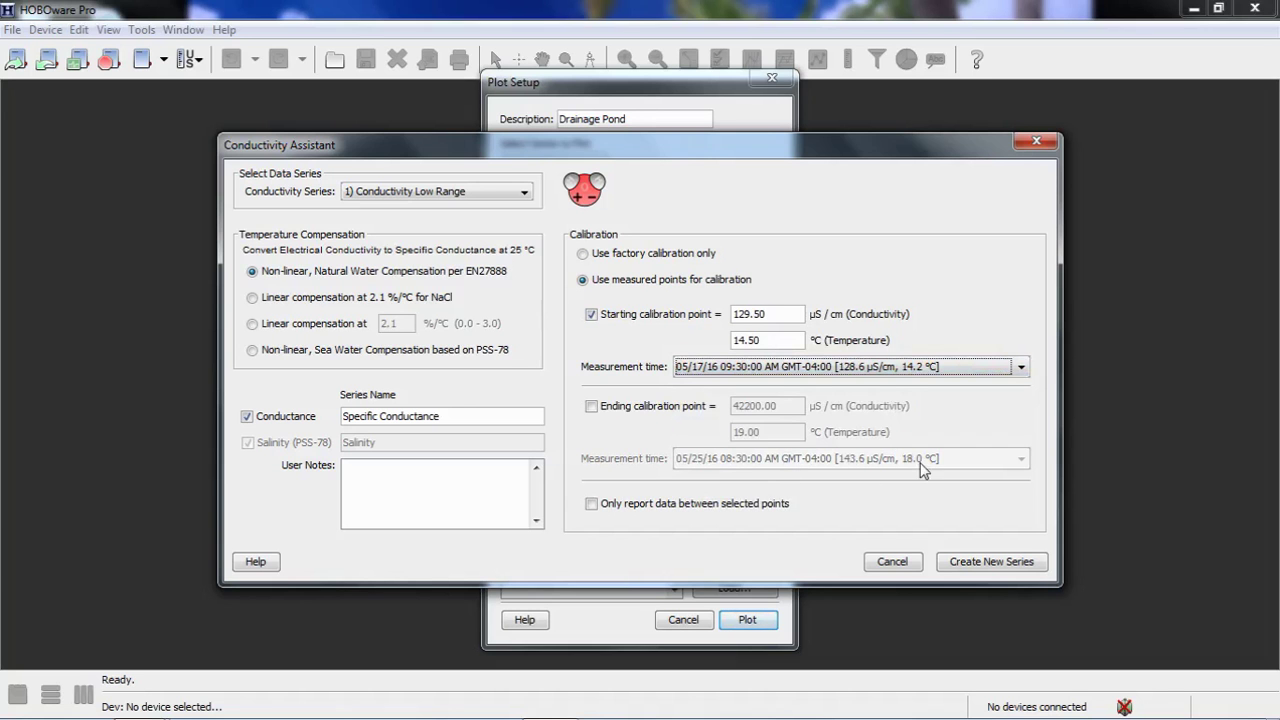
pyautogui.click(988, 563)
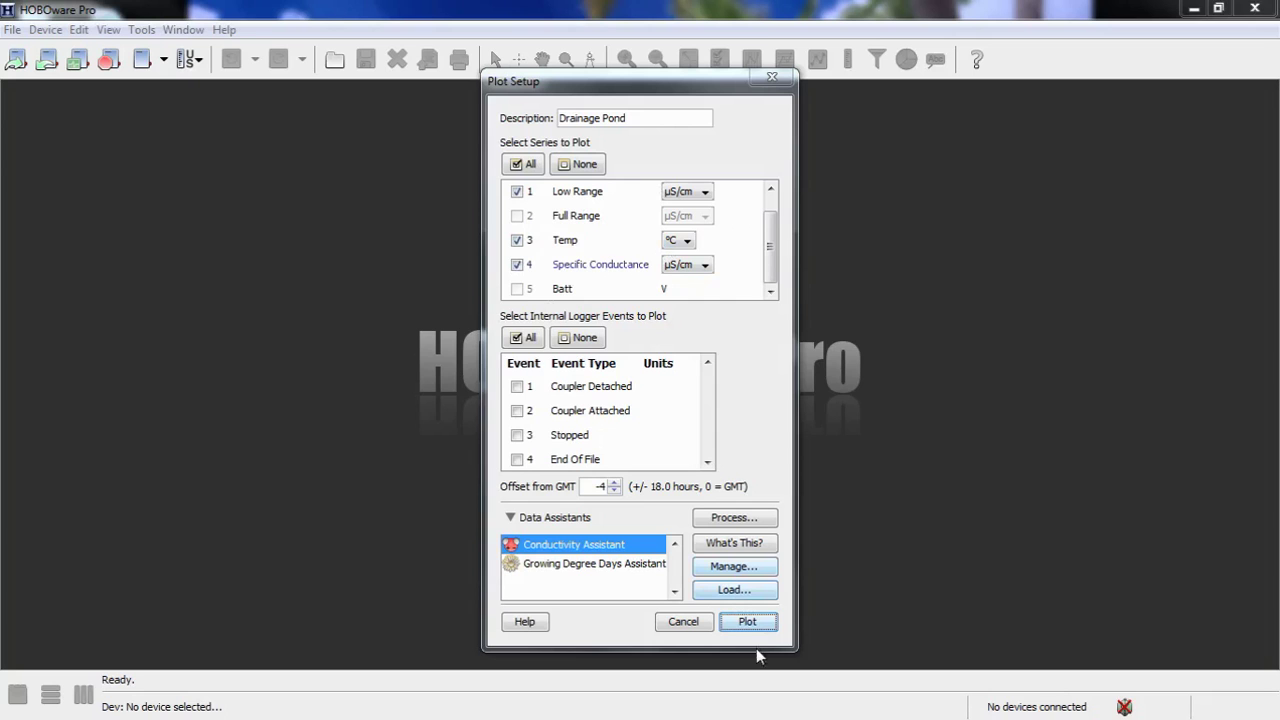
pyautogui.click(742, 624)
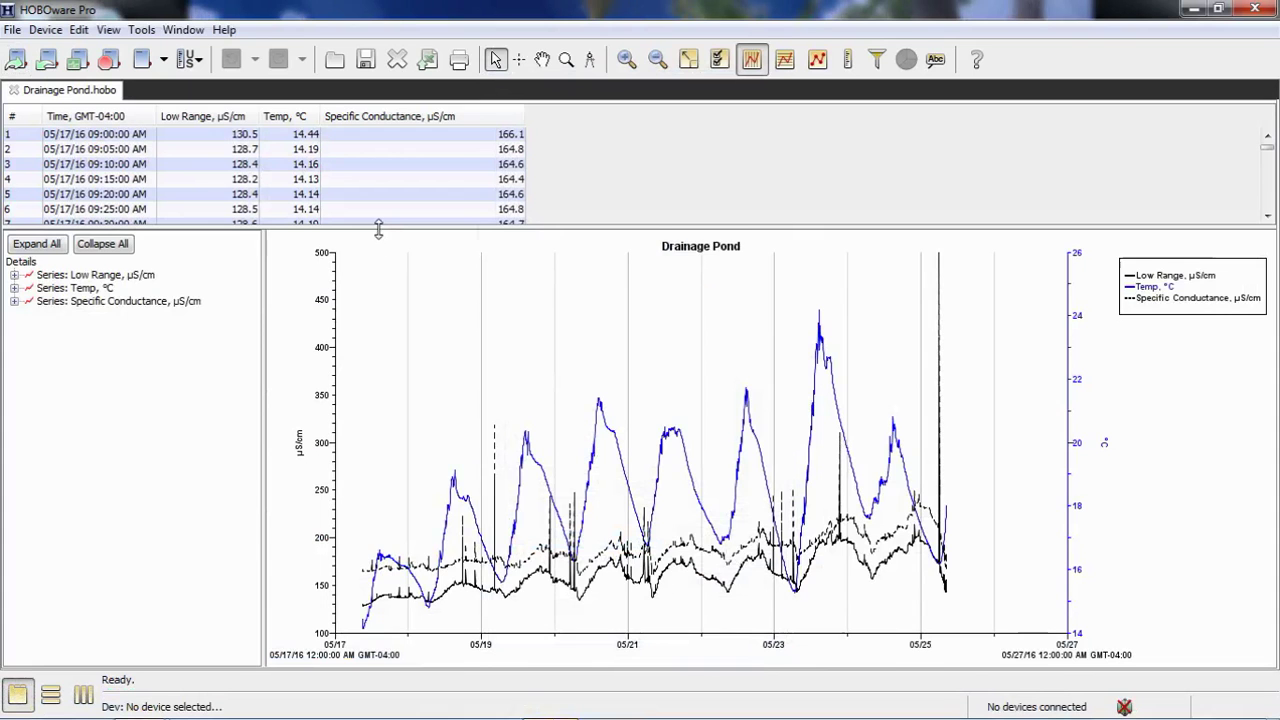
pyautogui.moveTo(388, 229); pyautogui.dragTo(404, 490)
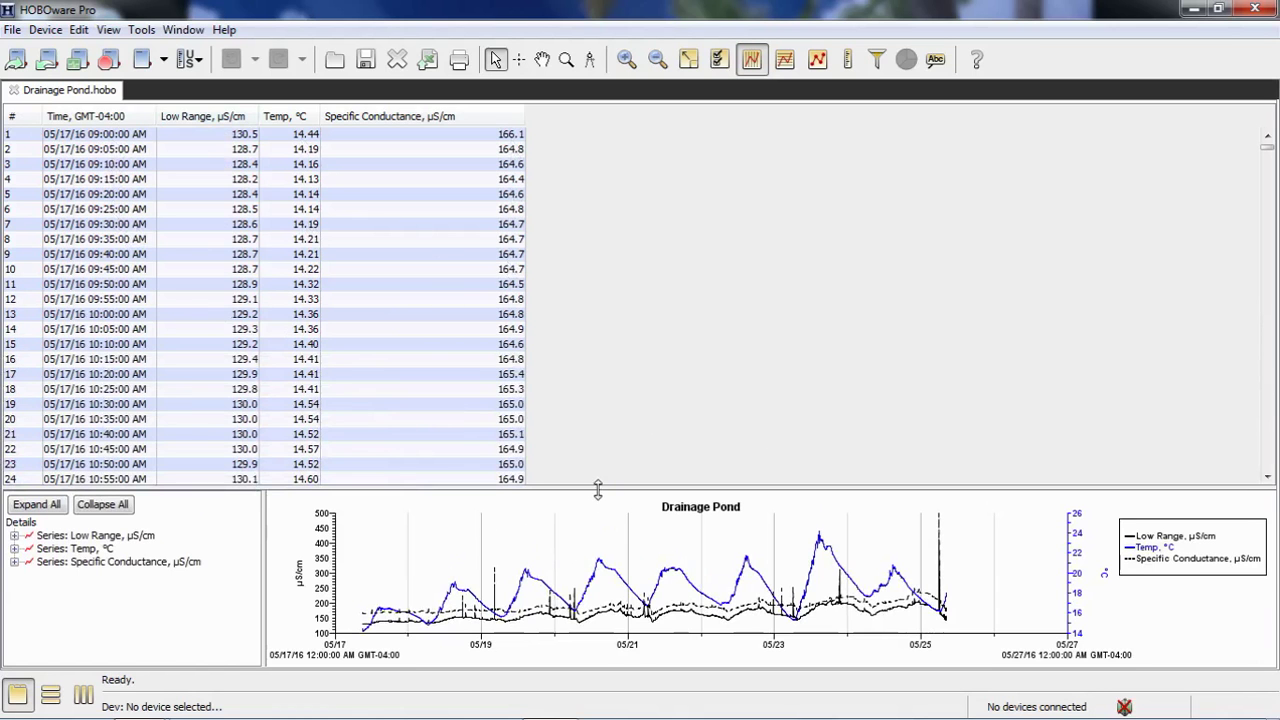
pyautogui.moveTo(597, 491); pyautogui.dragTo(591, 274)
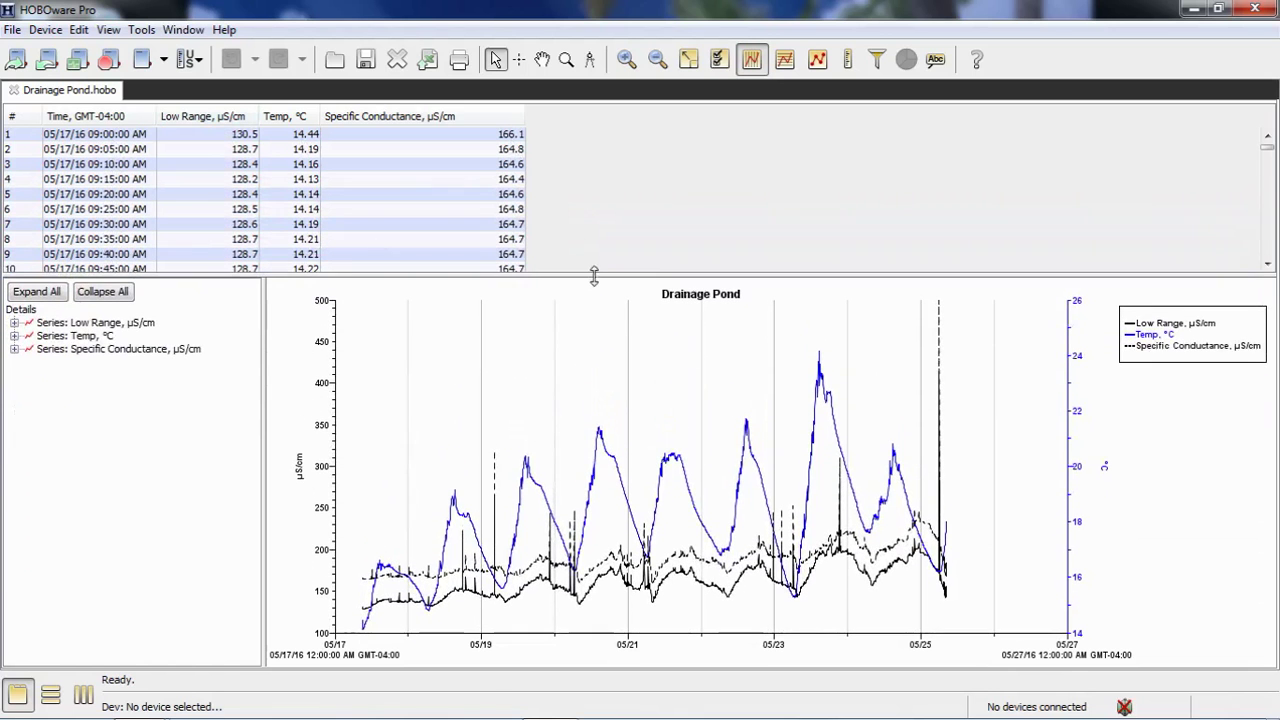
pyautogui.click(14, 349)
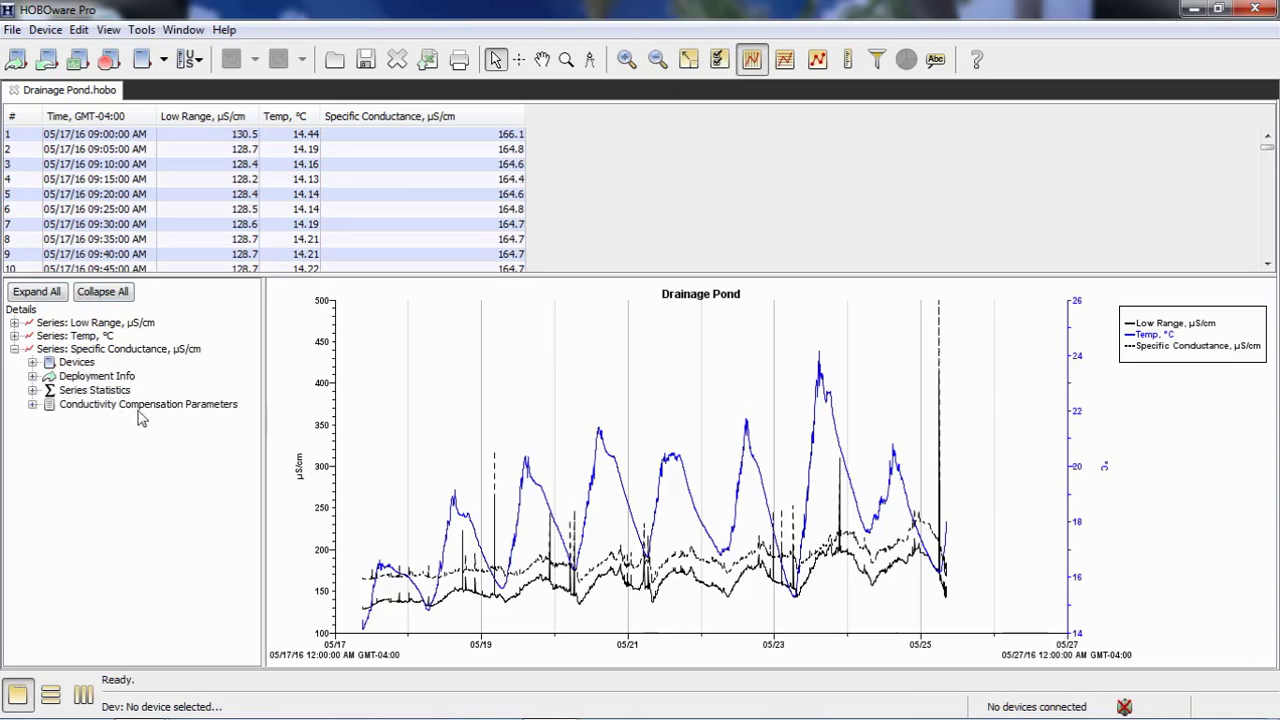
pyautogui.click(32, 404)
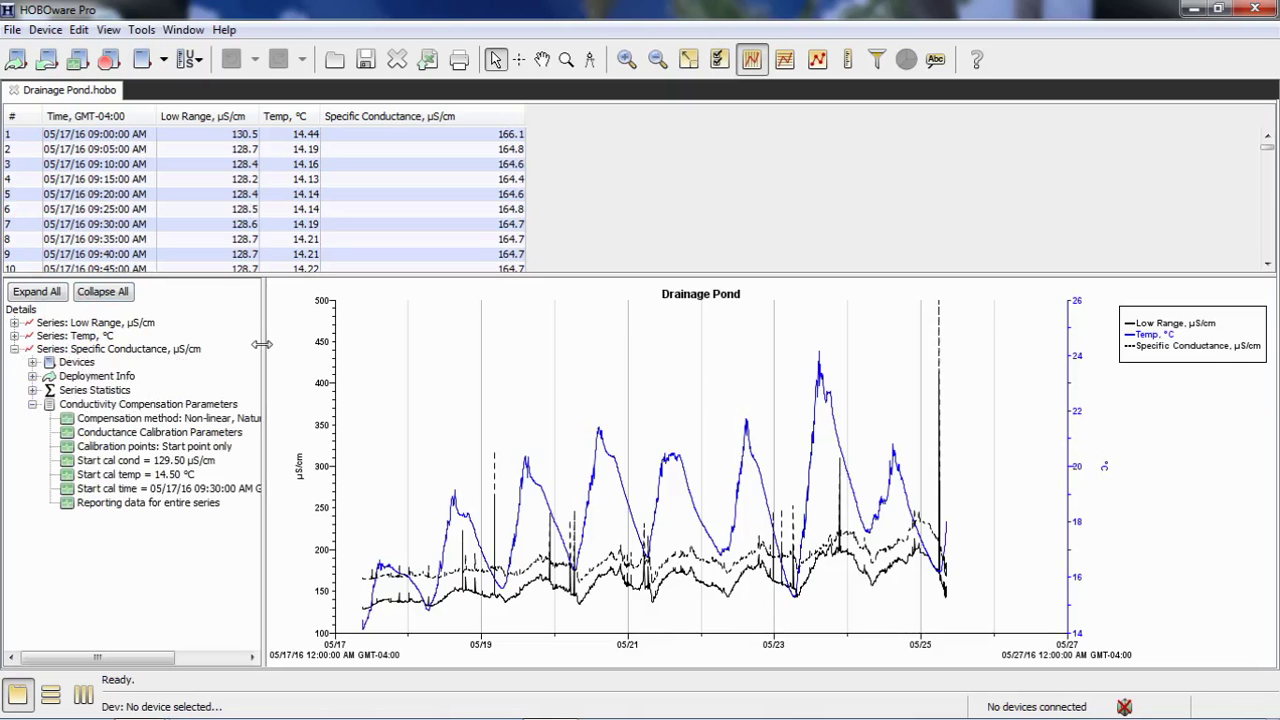
pyautogui.moveTo(263, 345); pyautogui.dragTo(397, 340)
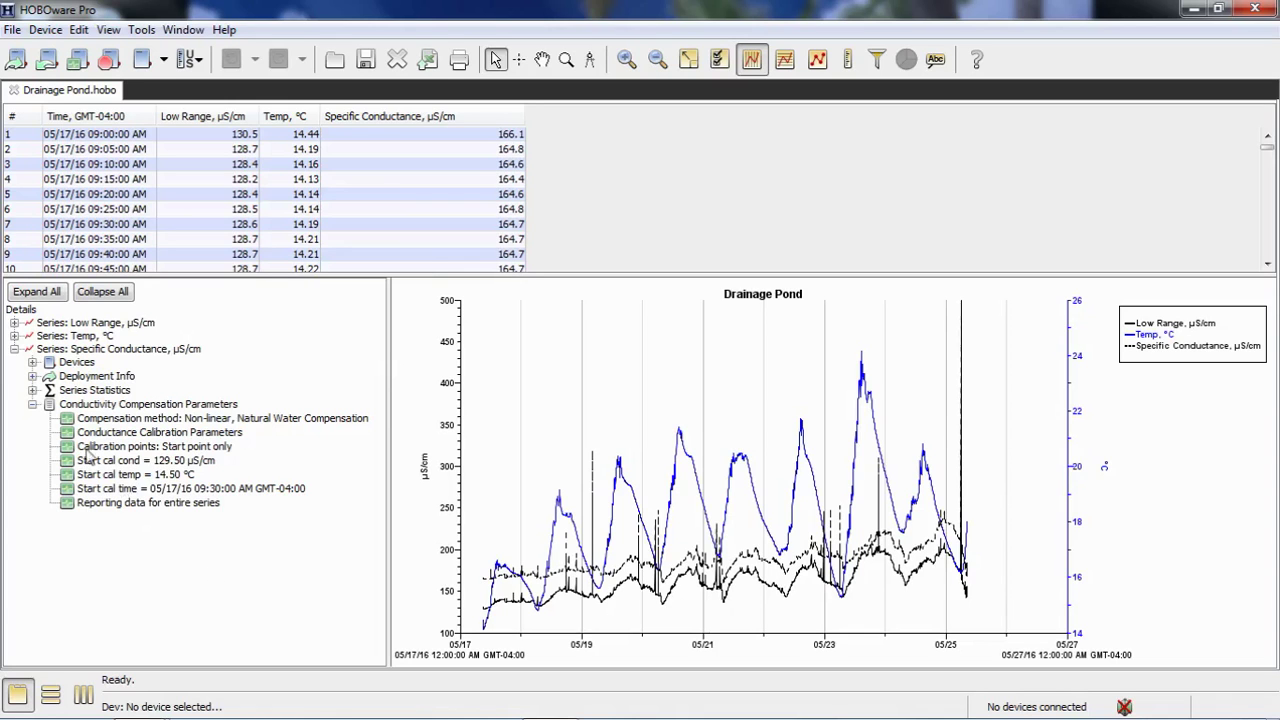
pyautogui.click(33, 404)
pyautogui.click(14, 349)
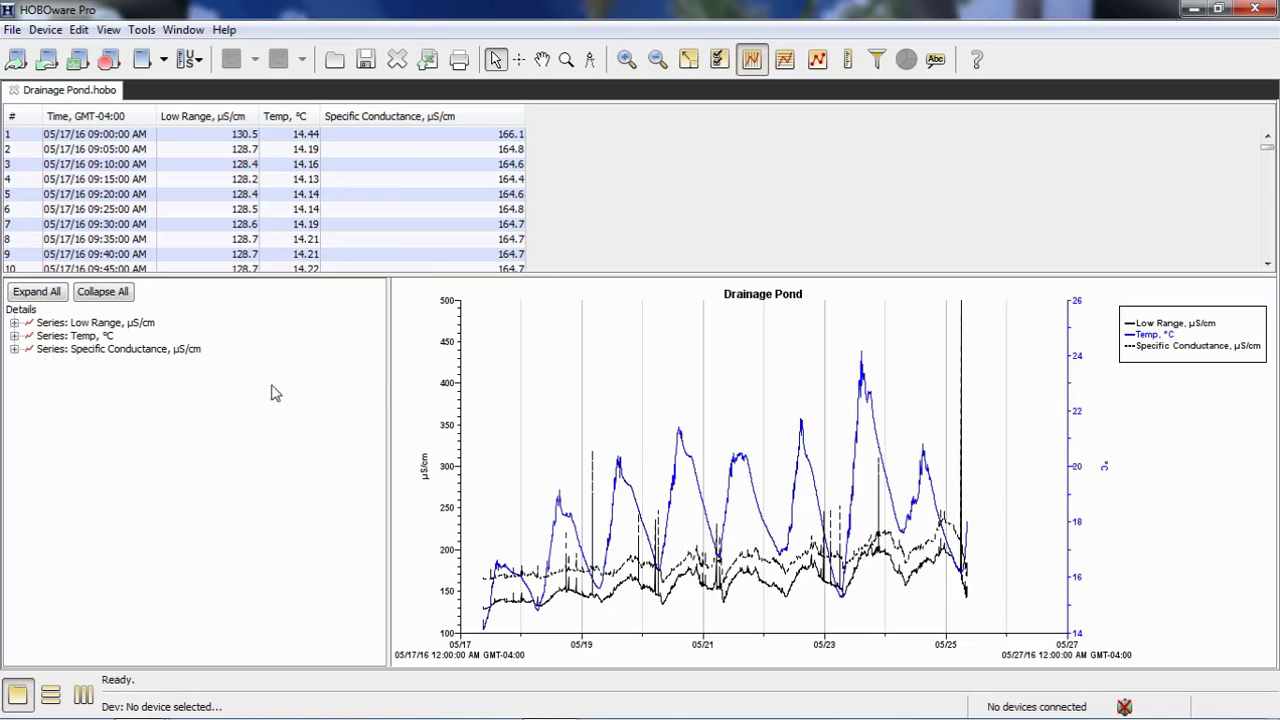
pyautogui.moveTo(386, 397); pyautogui.dragTo(234, 396)
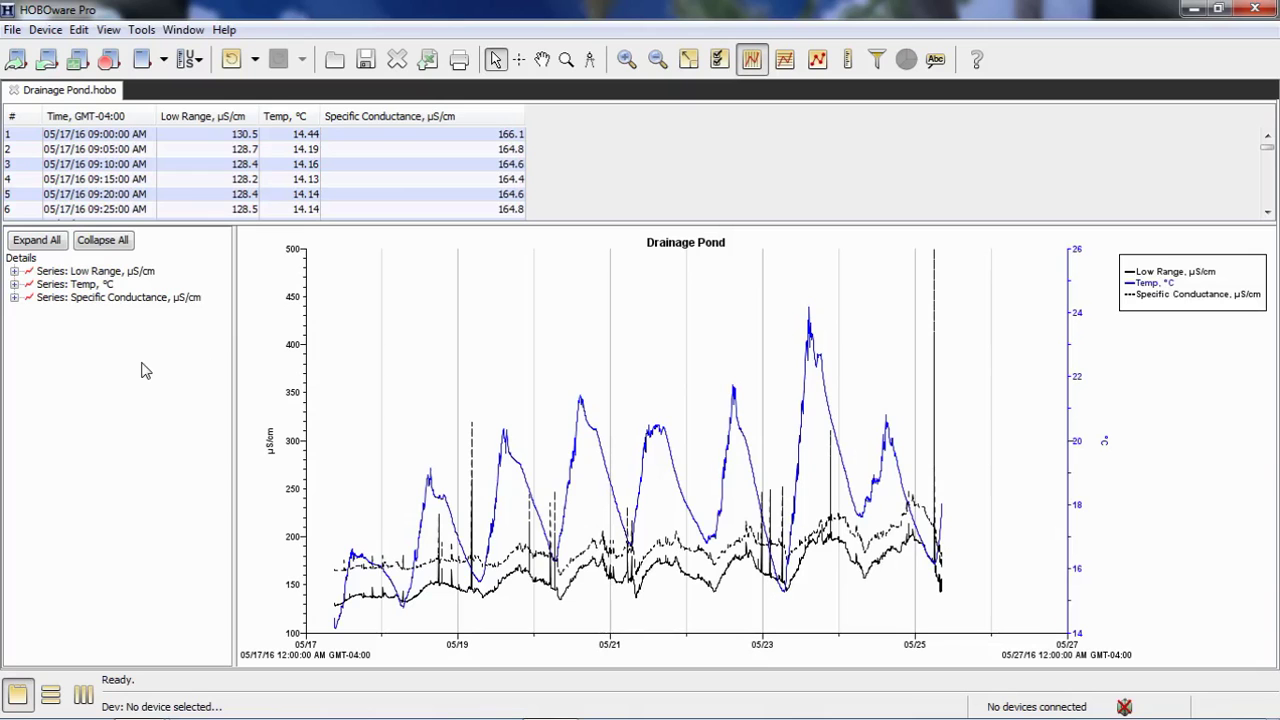
# Filter Specific Conductance to its maximum per 1-day interval as 'Max: Specific Conductance'.
pyautogui.click(125, 300)
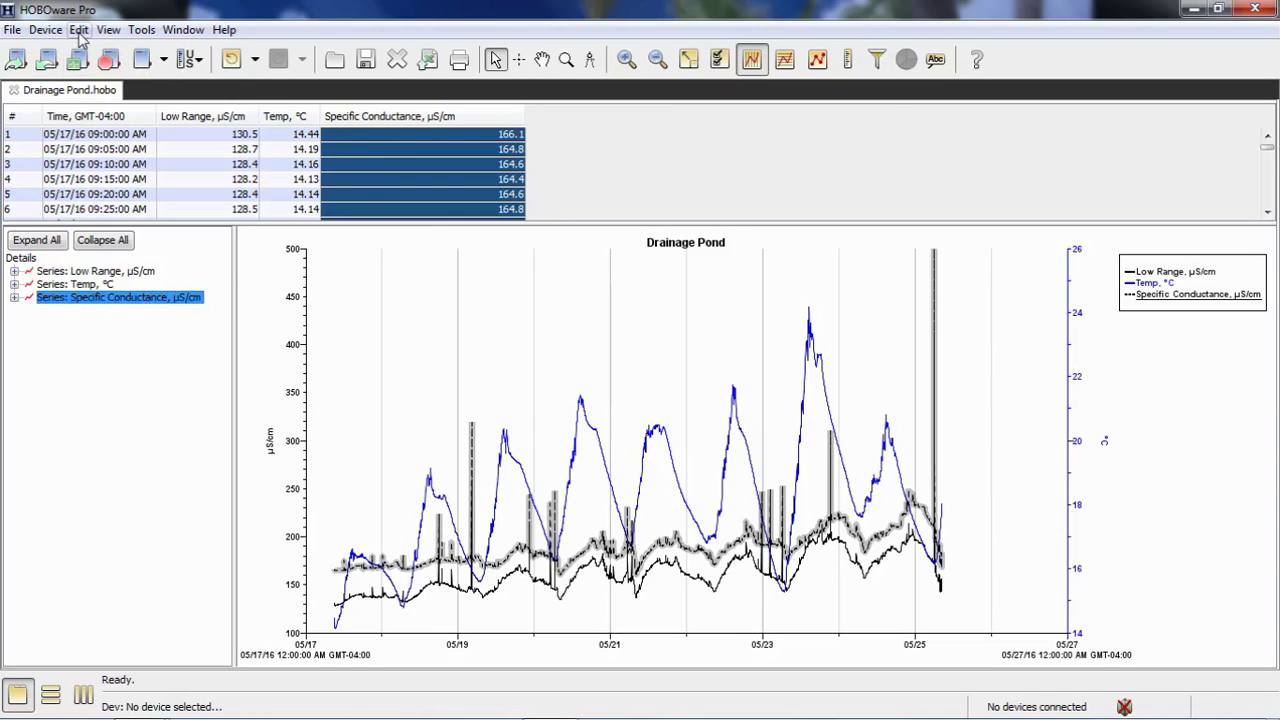
pyautogui.click(877, 60)
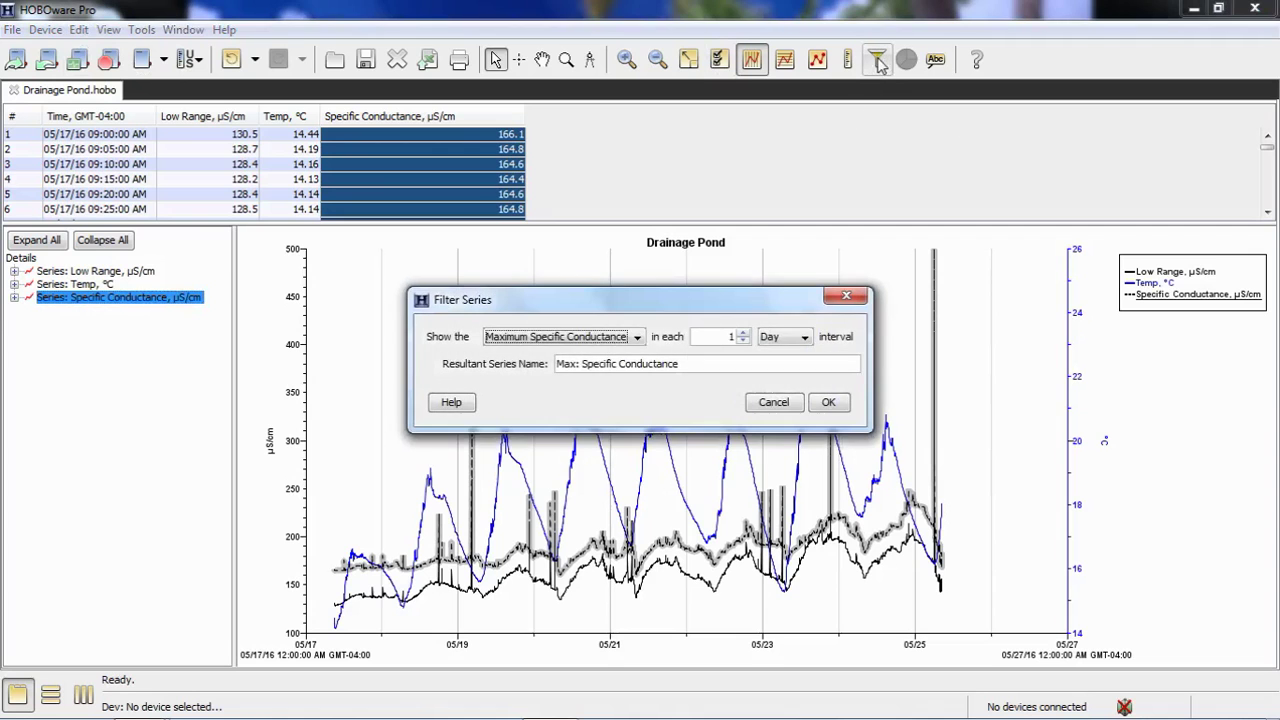
pyautogui.click(638, 338)
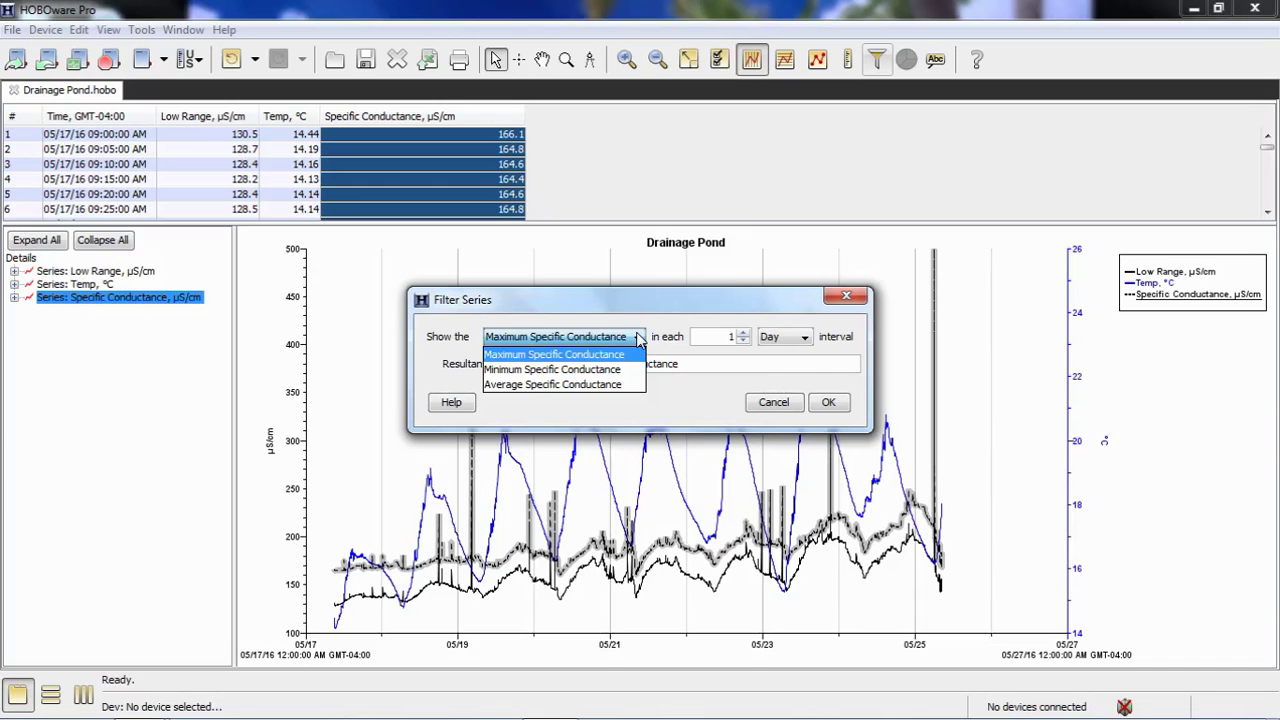
pyautogui.click(614, 355)
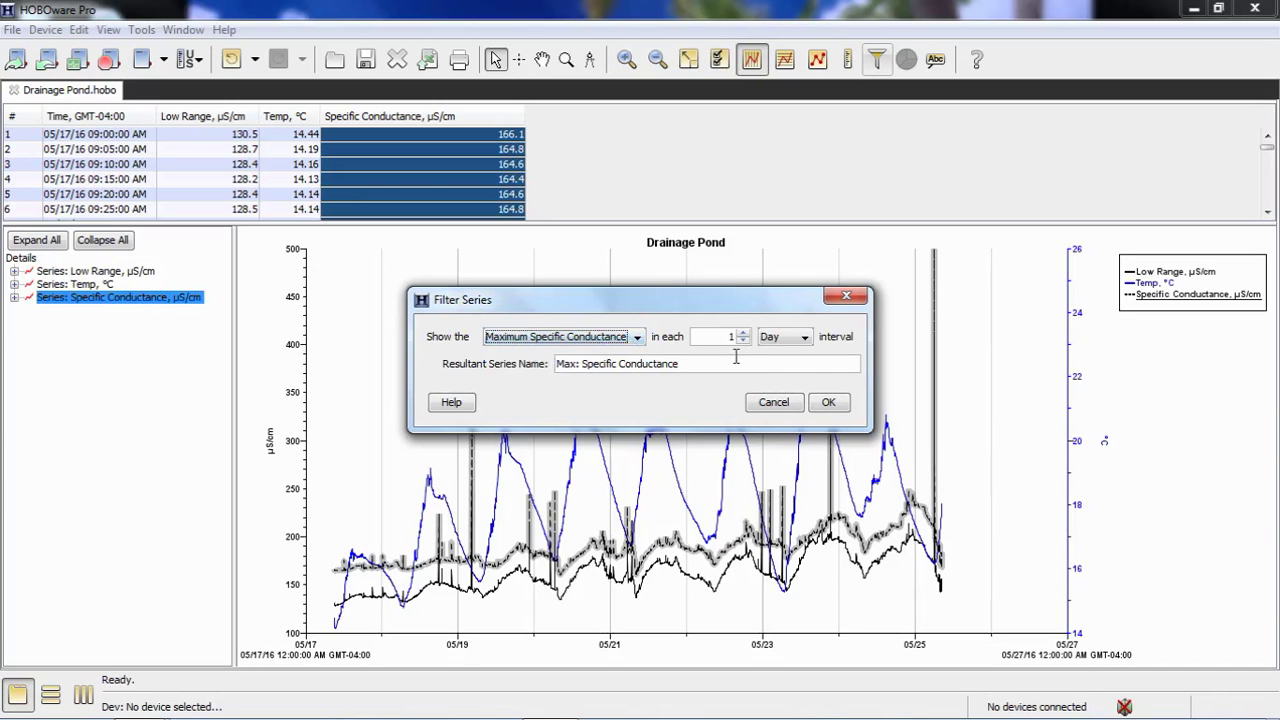
# Create the Max: Specific Conductance series and highlight it in the Details tree.
pyautogui.click(829, 404)
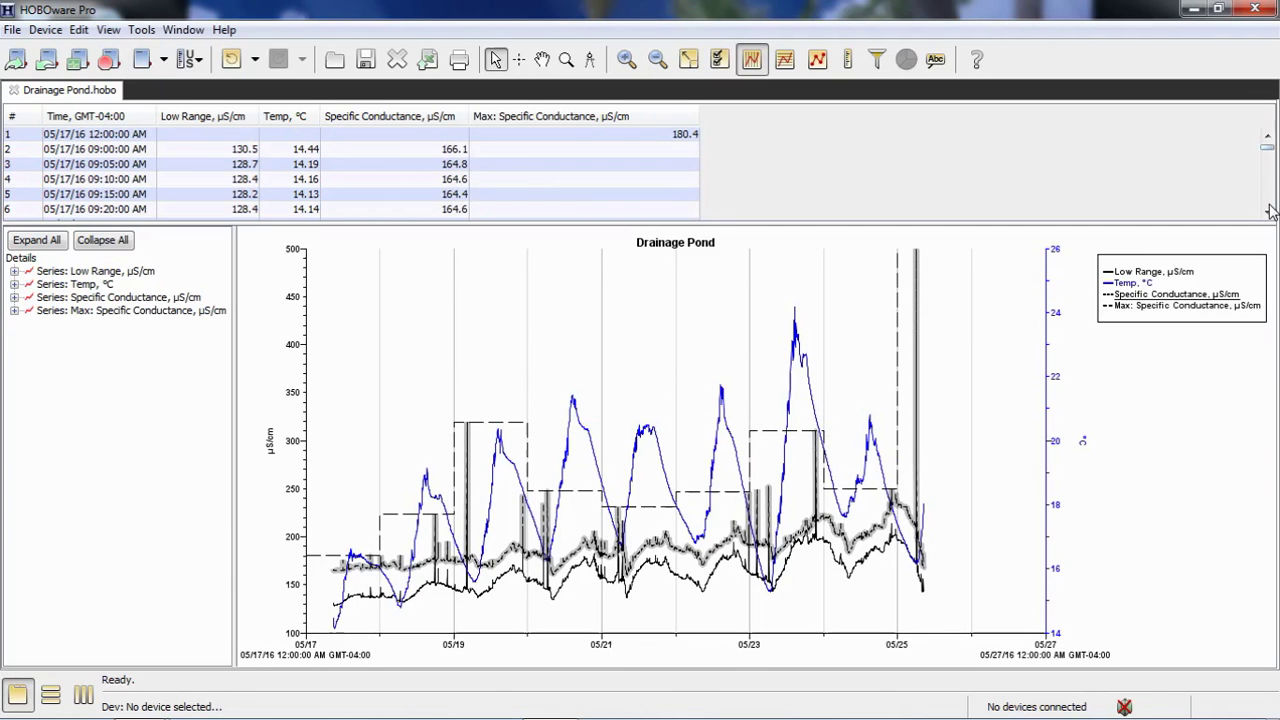
pyautogui.scroll(-14, 1270, 212)
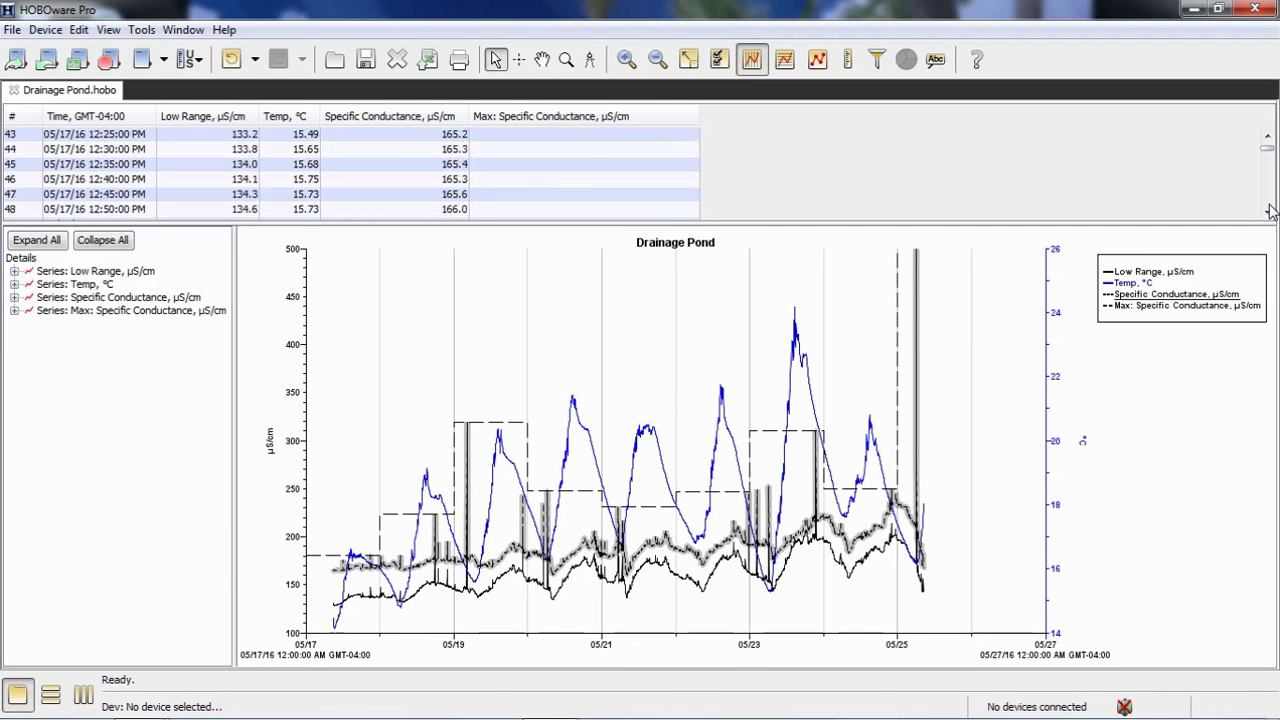
pyautogui.moveTo(1267, 148)
pyautogui.mouseDown()
pyautogui.moveTo(1268, 212)
pyautogui.moveTo(1267, 146)
pyautogui.mouseUp()
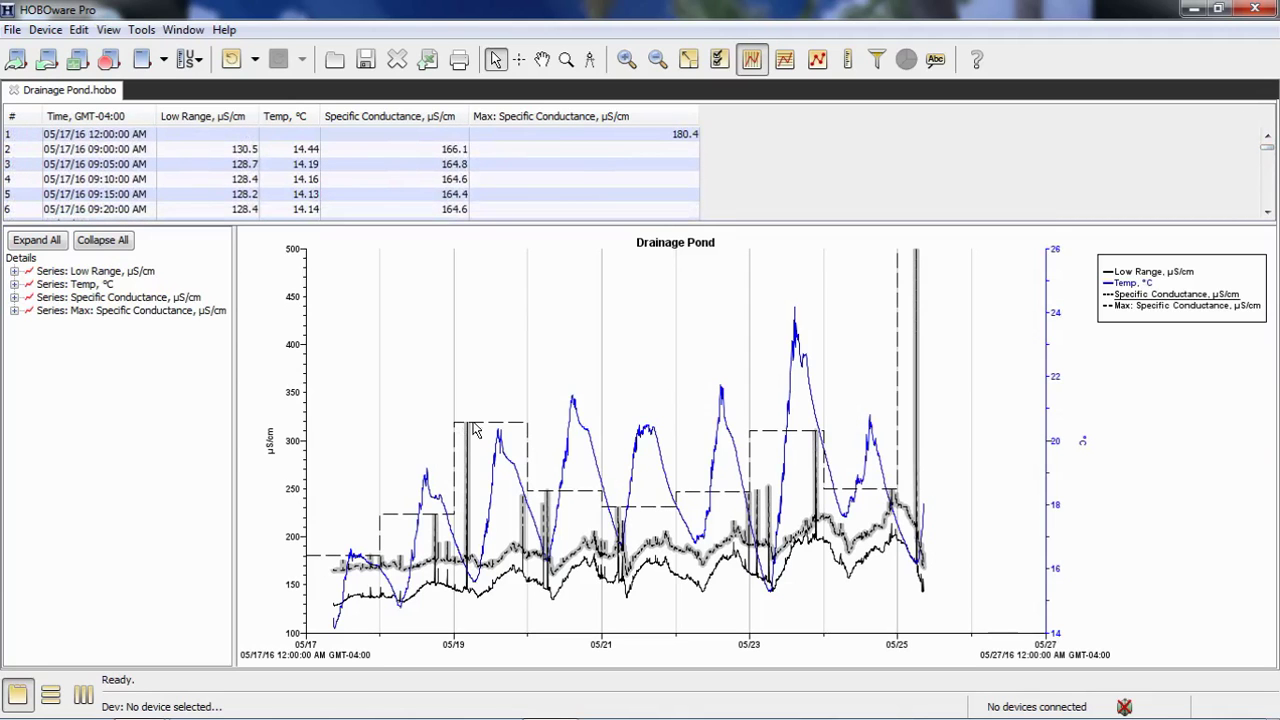
pyautogui.click(158, 313)
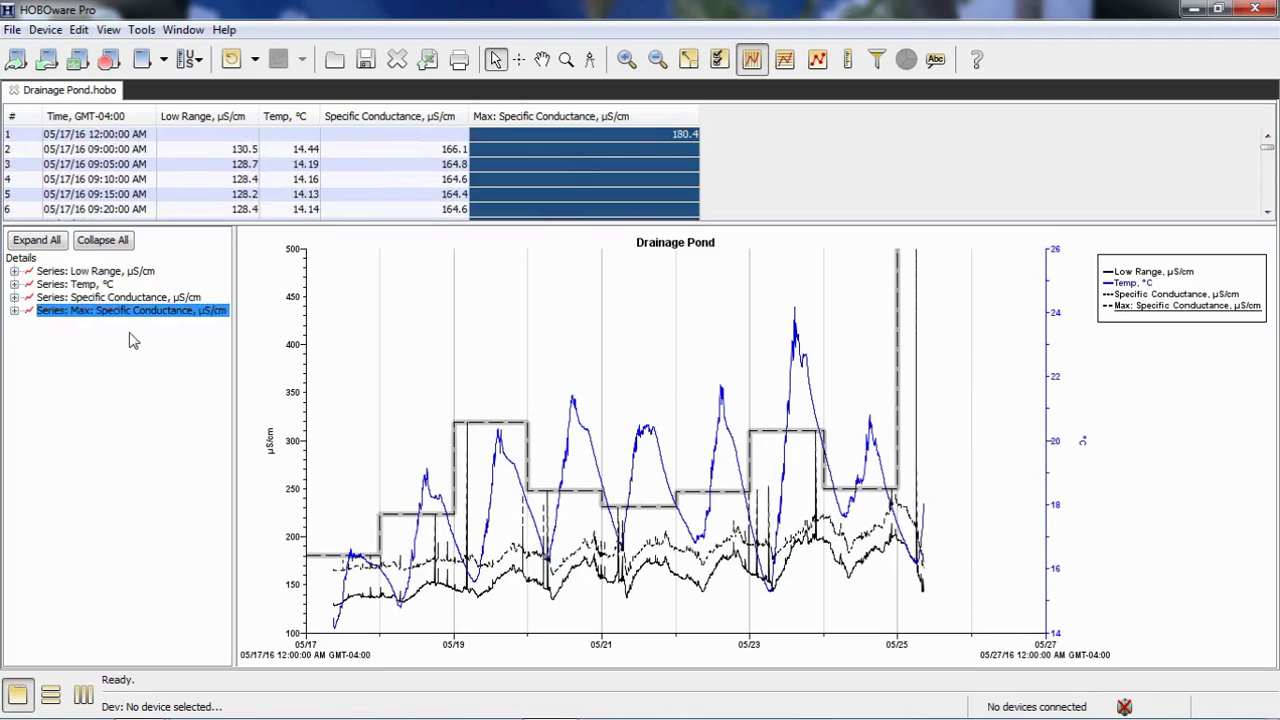
# Read chart values with the crosshair at midnight on 05/20, 05/21, 05/22 and 05/24.
pyautogui.click(350, 353)
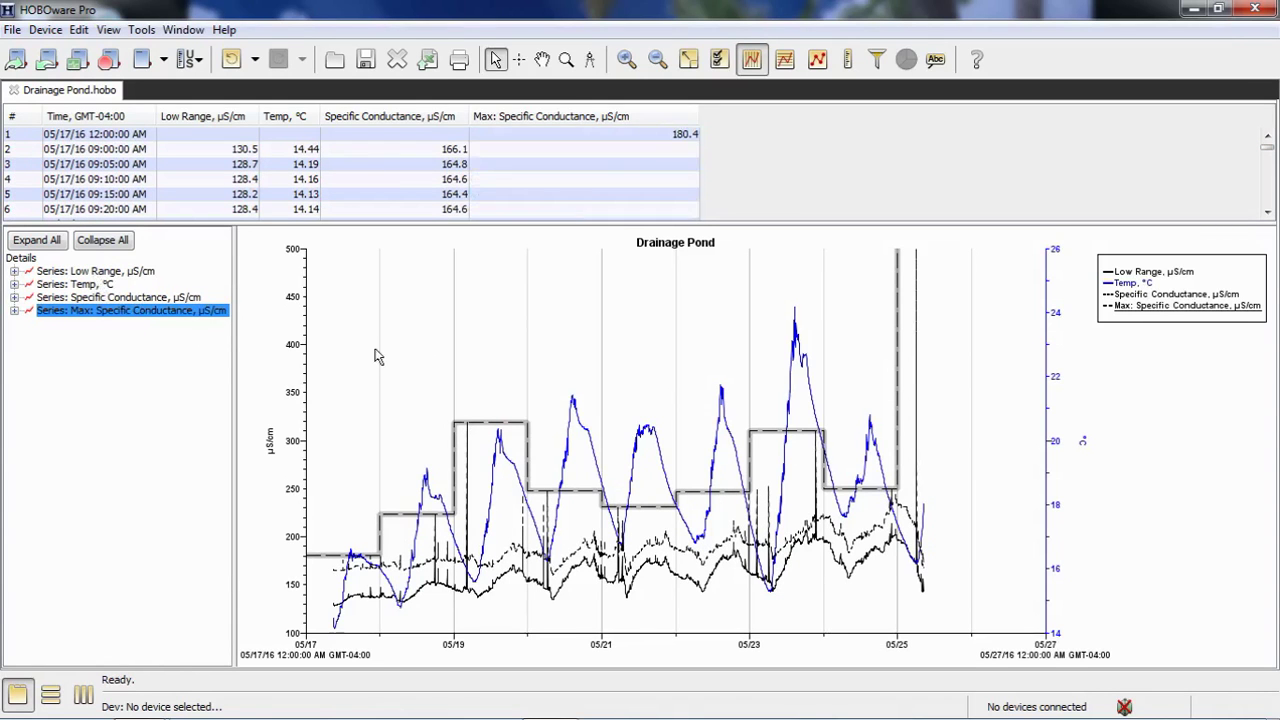
pyautogui.click(519, 59)
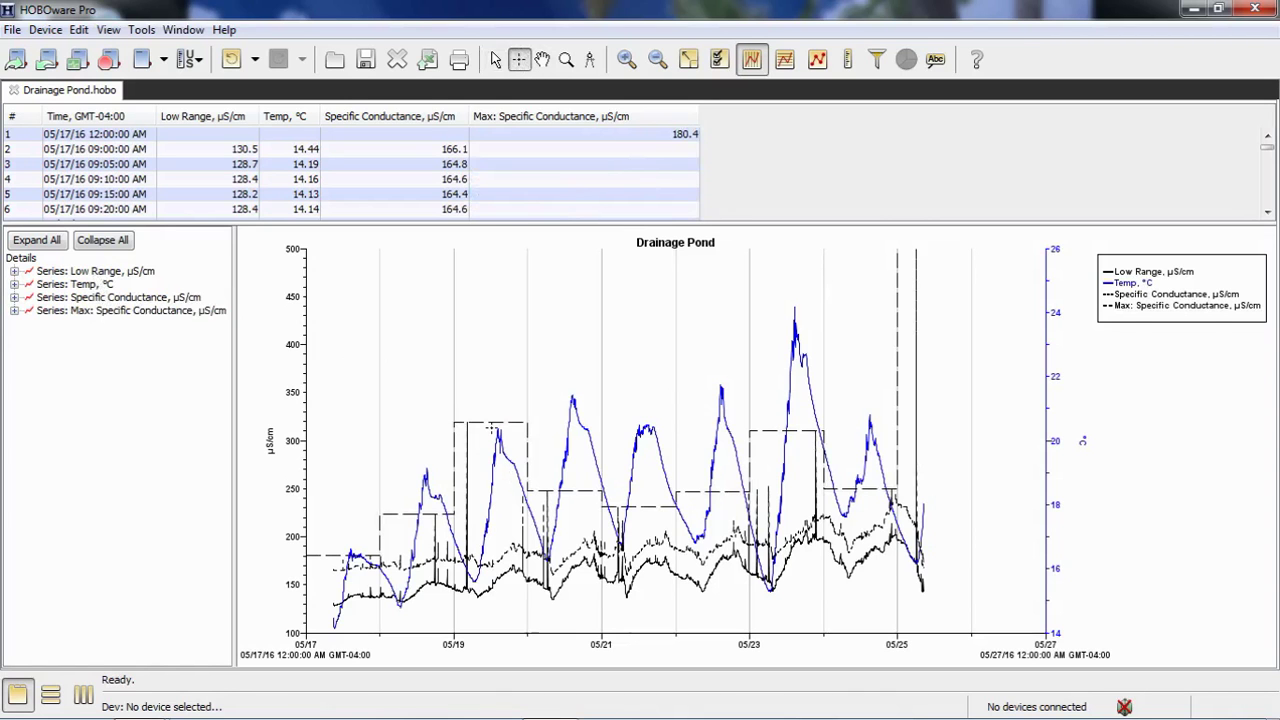
pyautogui.click(492, 428)
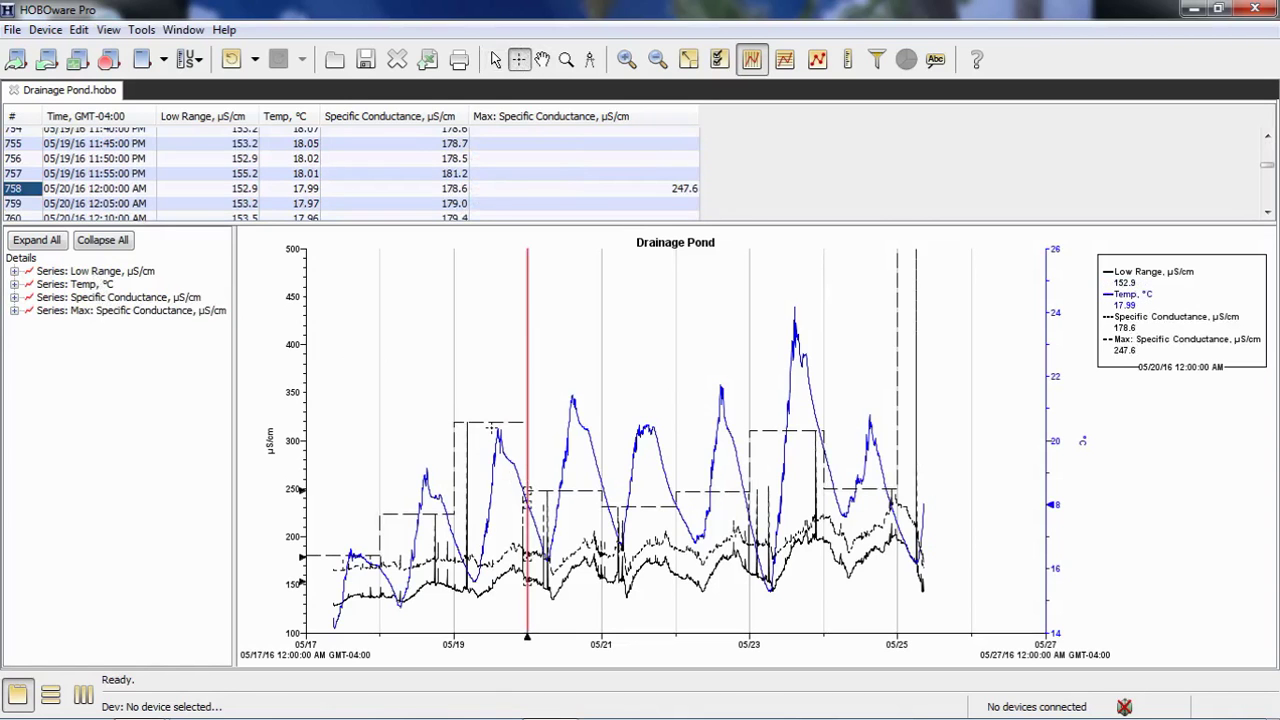
pyautogui.click(575, 496)
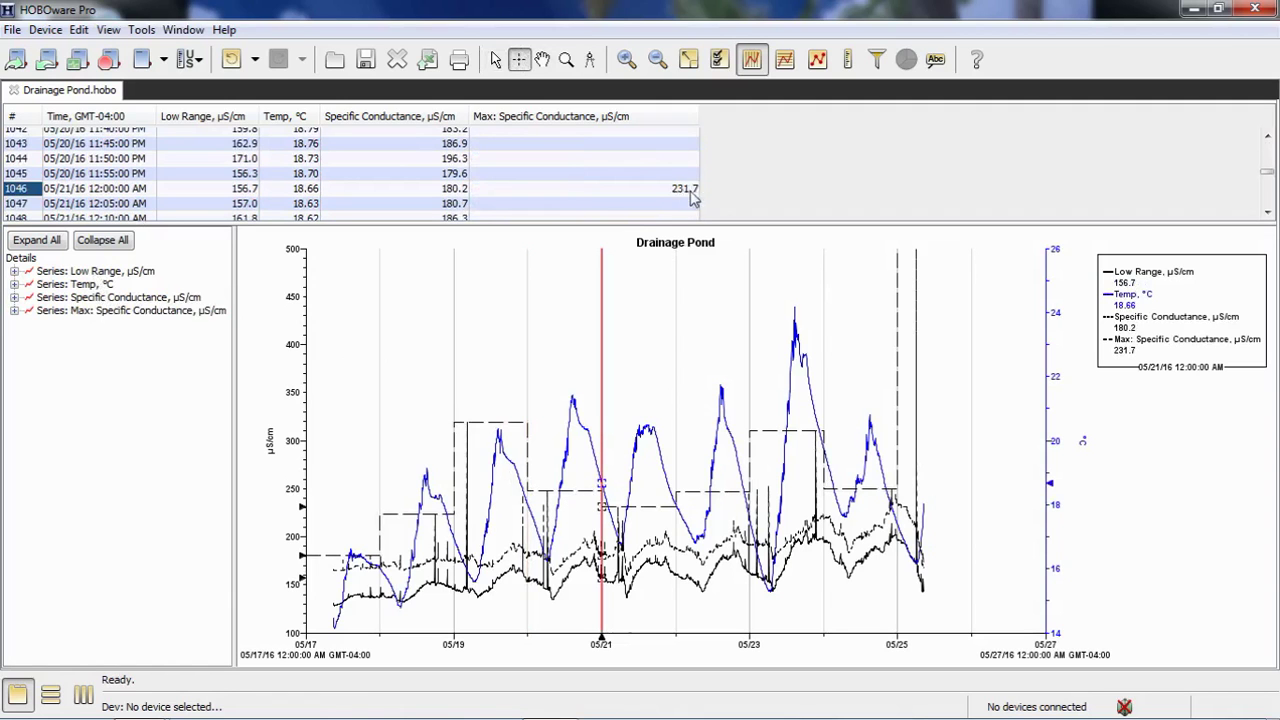
pyautogui.click(655, 507)
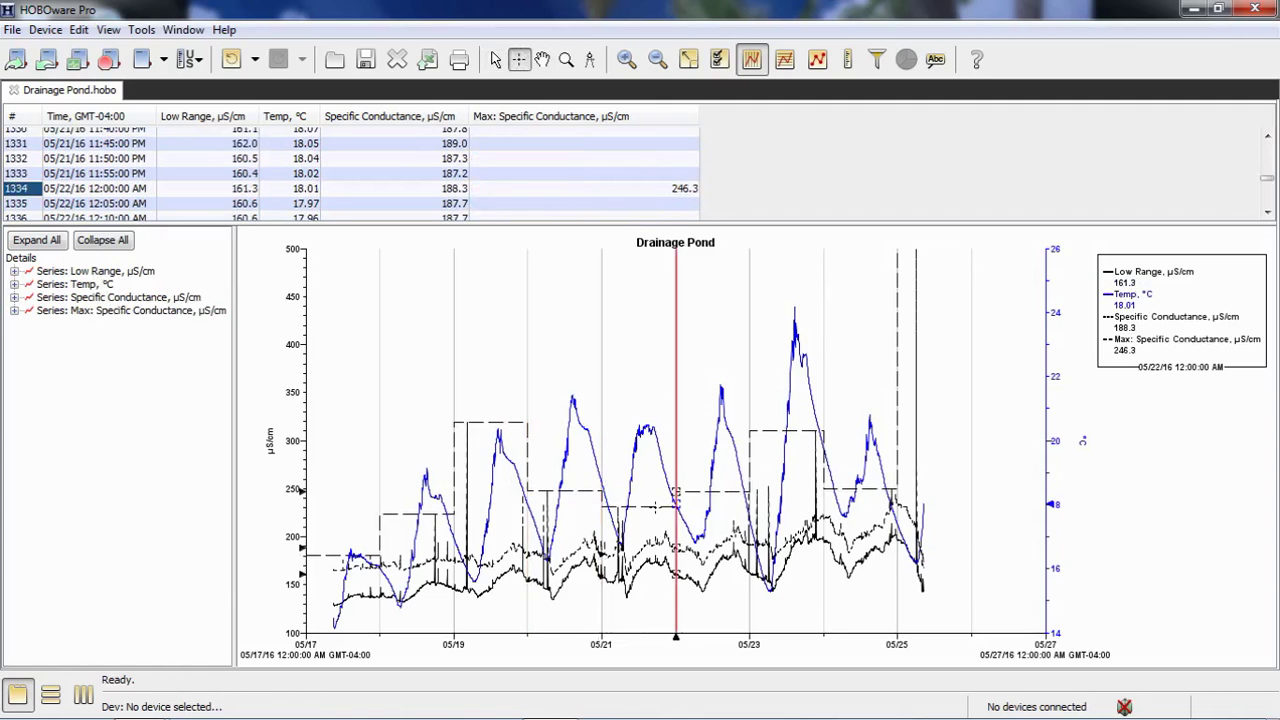
pyautogui.click(802, 431)
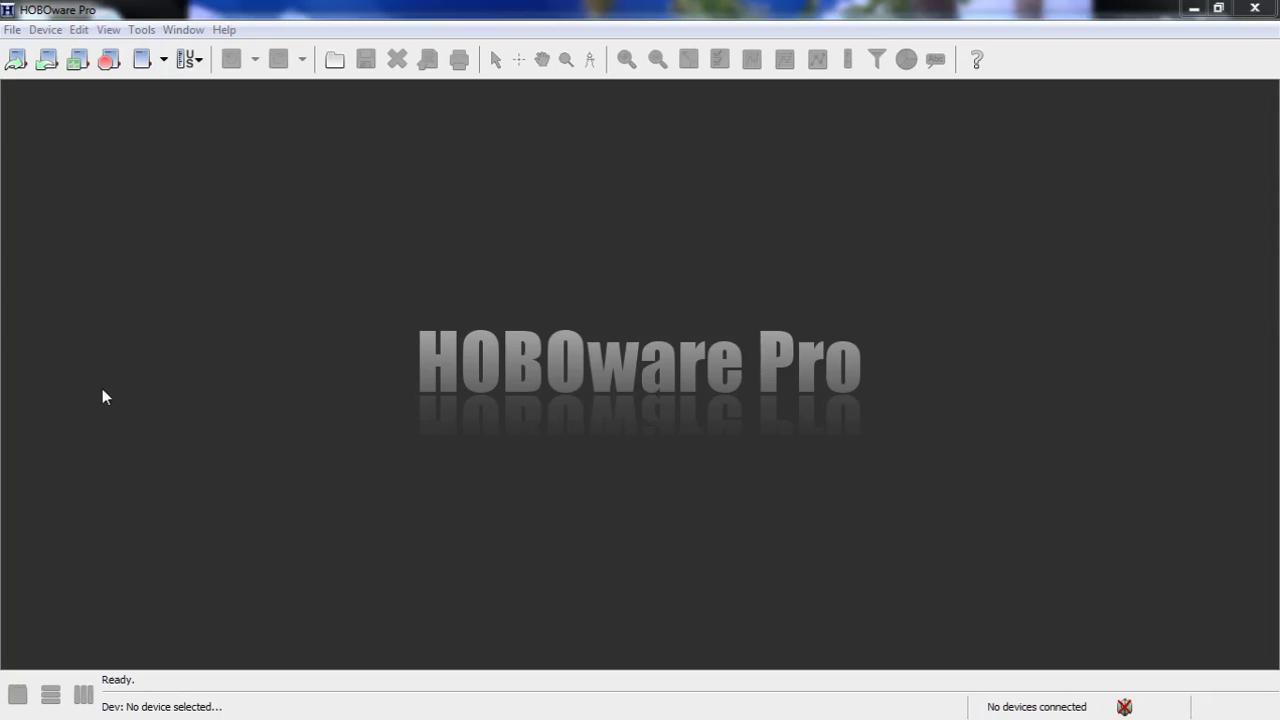
# Open the datafile U24_002_9792802.hobo from the File menu.
pyautogui.click(13, 32)
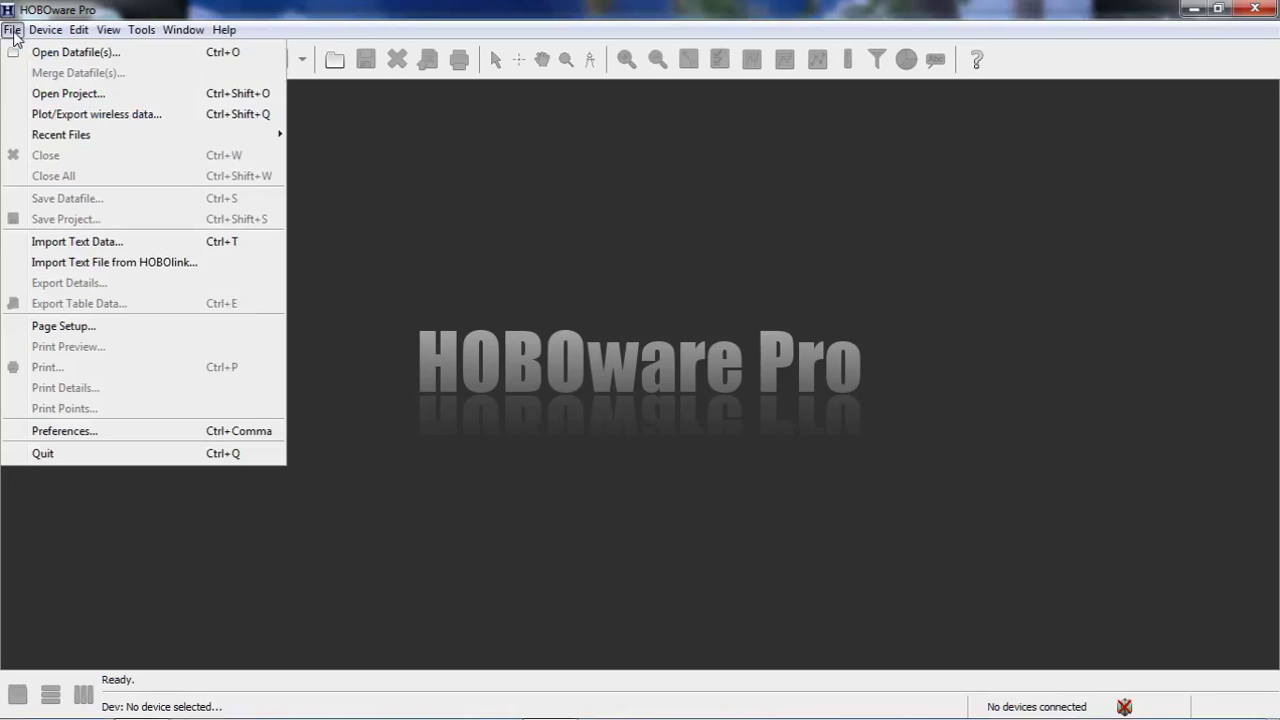
pyautogui.click(45, 52)
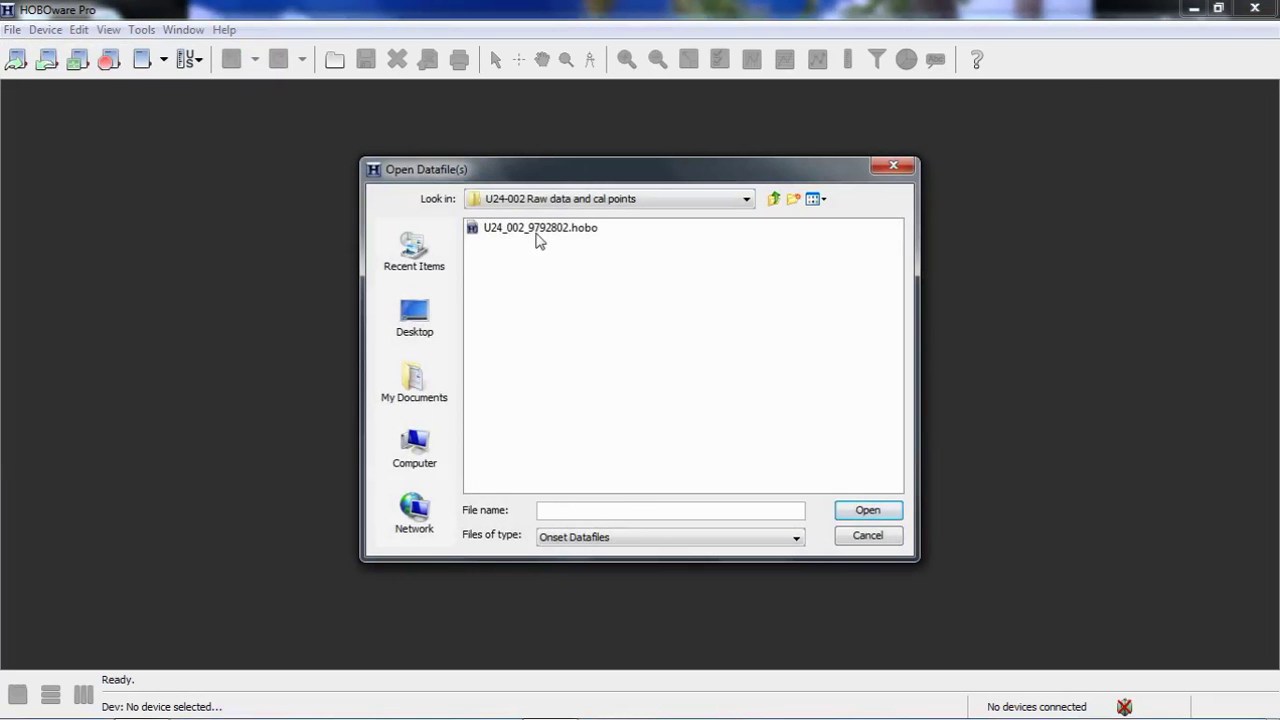
pyautogui.click(537, 232)
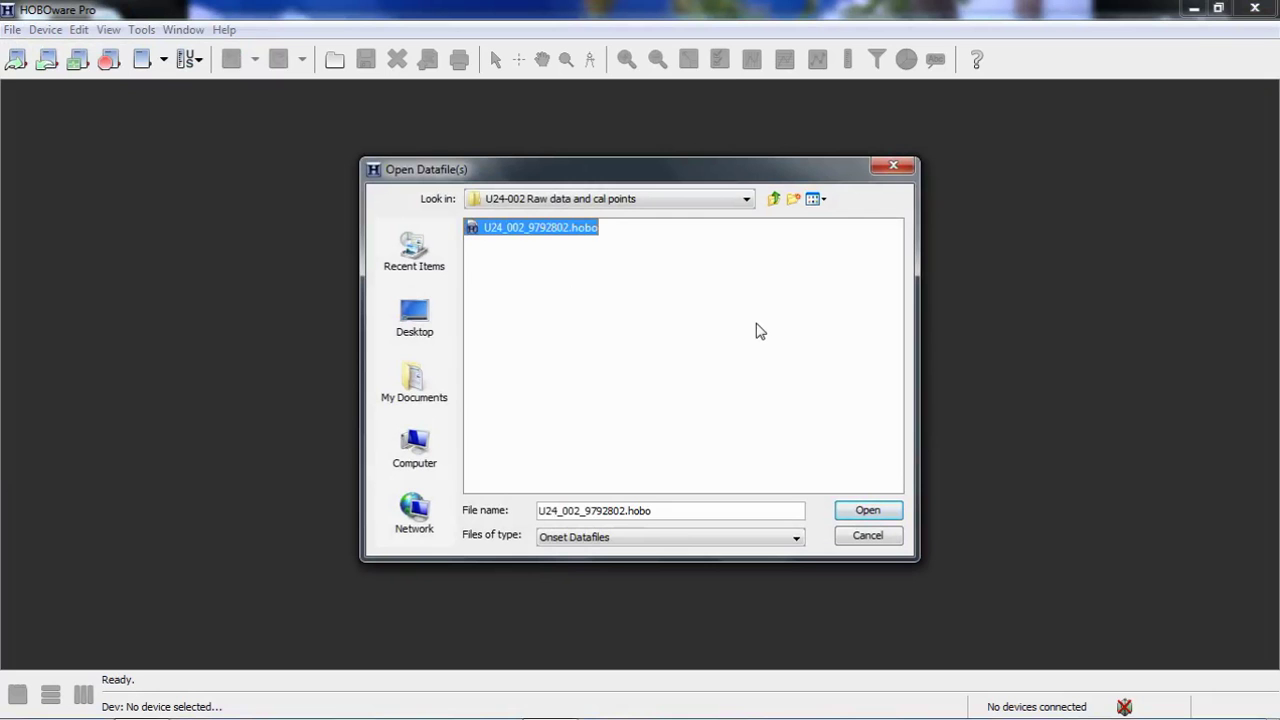
pyautogui.click(858, 510)
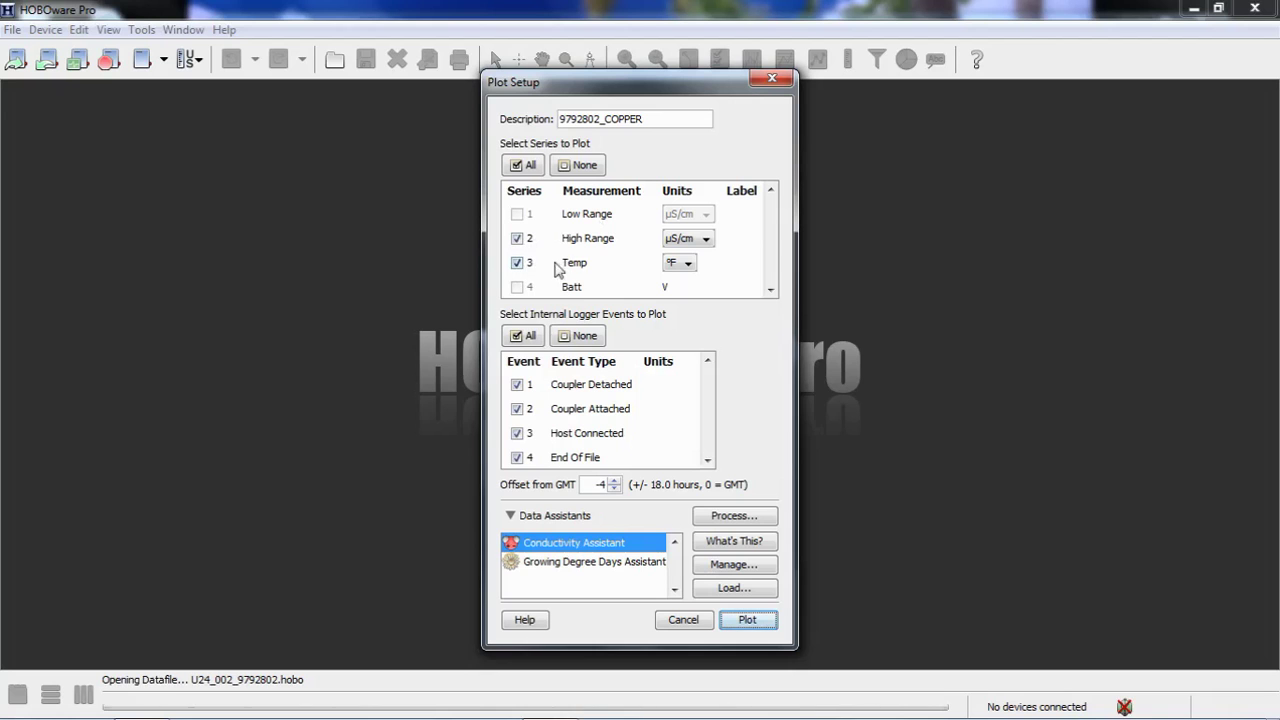
# Set the 9792802_COPPER Temp series units to °C instead of °F.
pyautogui.click(689, 266)
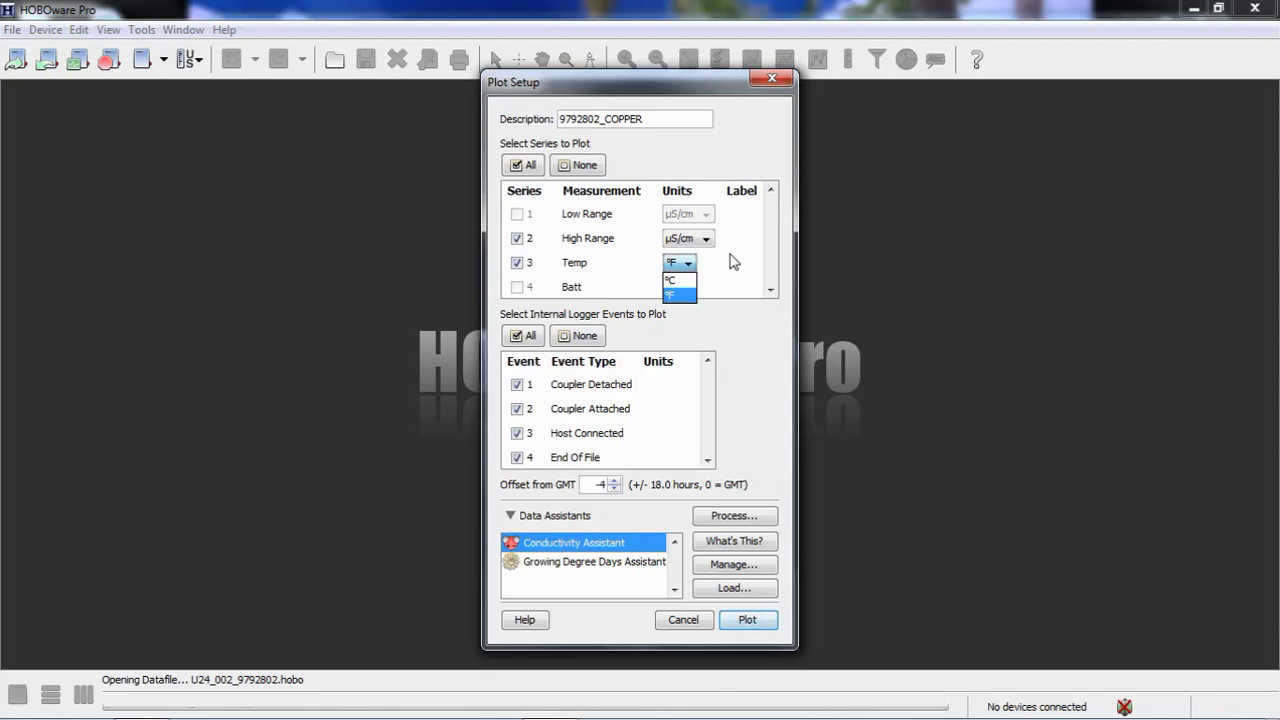
pyautogui.click(682, 280)
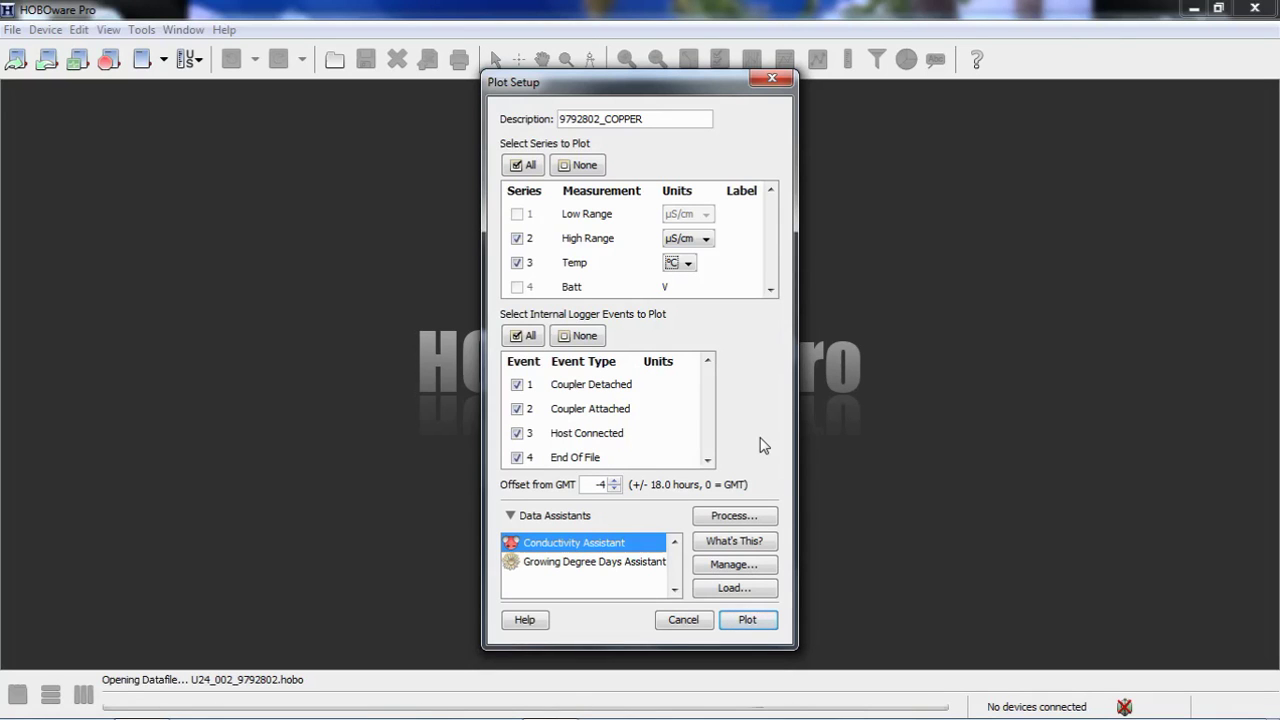
pyautogui.press('Tab')
# Launch the Conductivity Assistant with 2) Conductivity High Range as the source series.
pyautogui.click(733, 516)
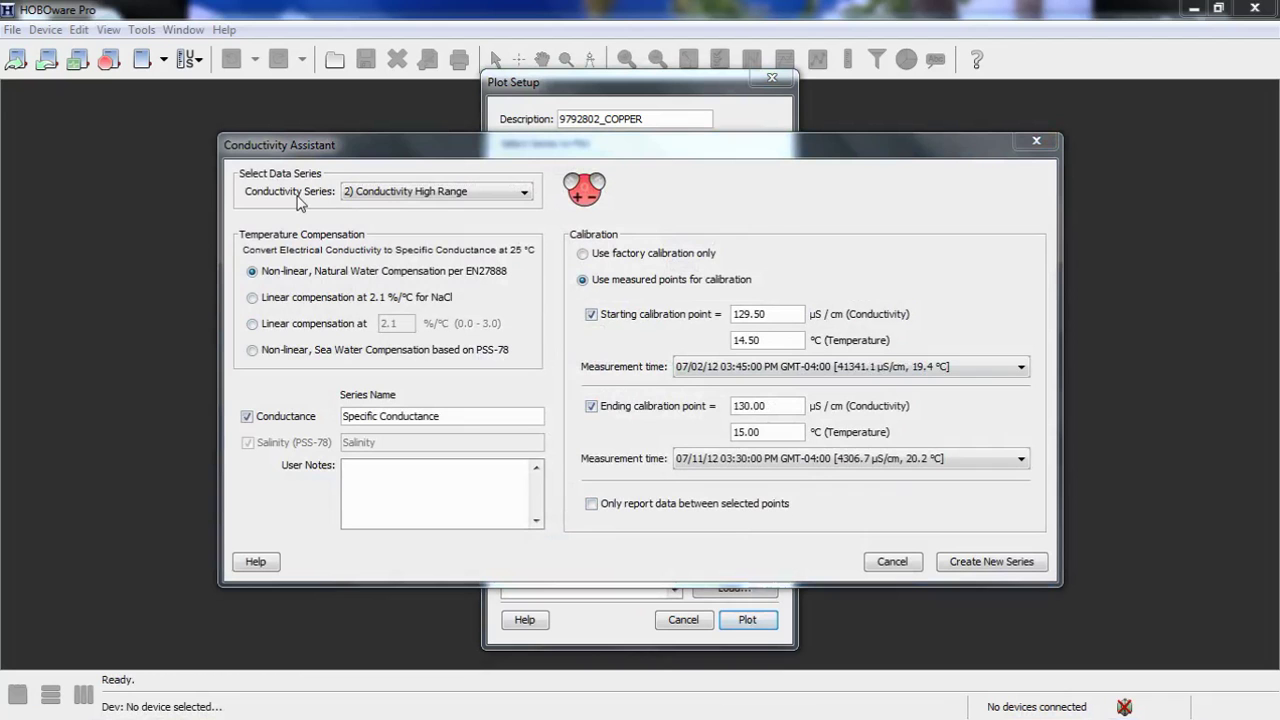
pyautogui.click(524, 192)
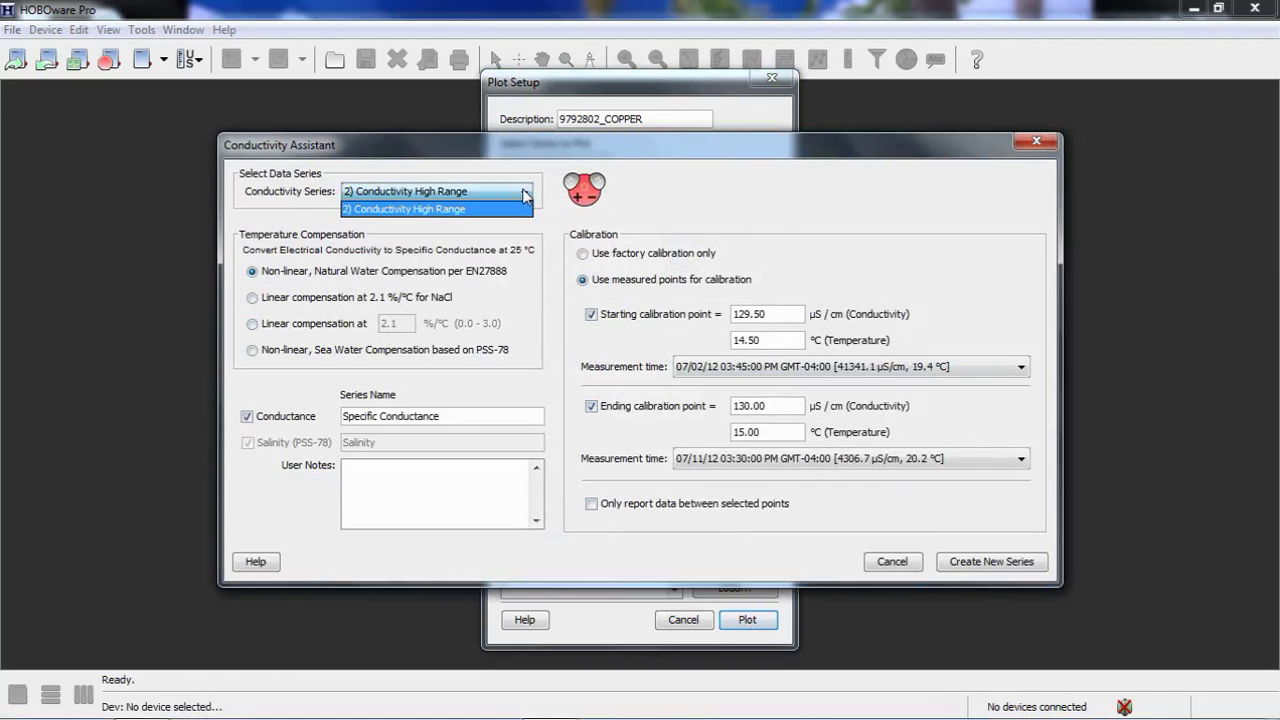
pyautogui.click(510, 210)
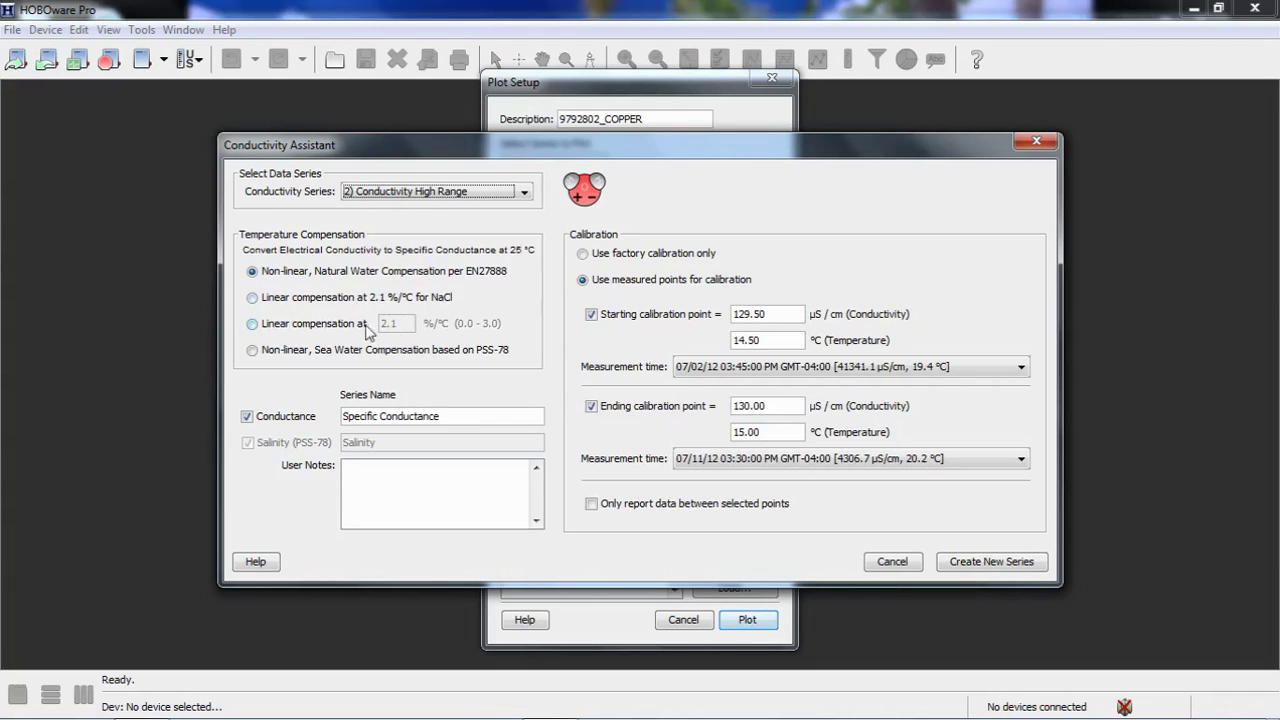
# Choose Non-linear Sea Water Compensation based on PSS-78 to also produce a Salinity series.
pyautogui.click(256, 352)
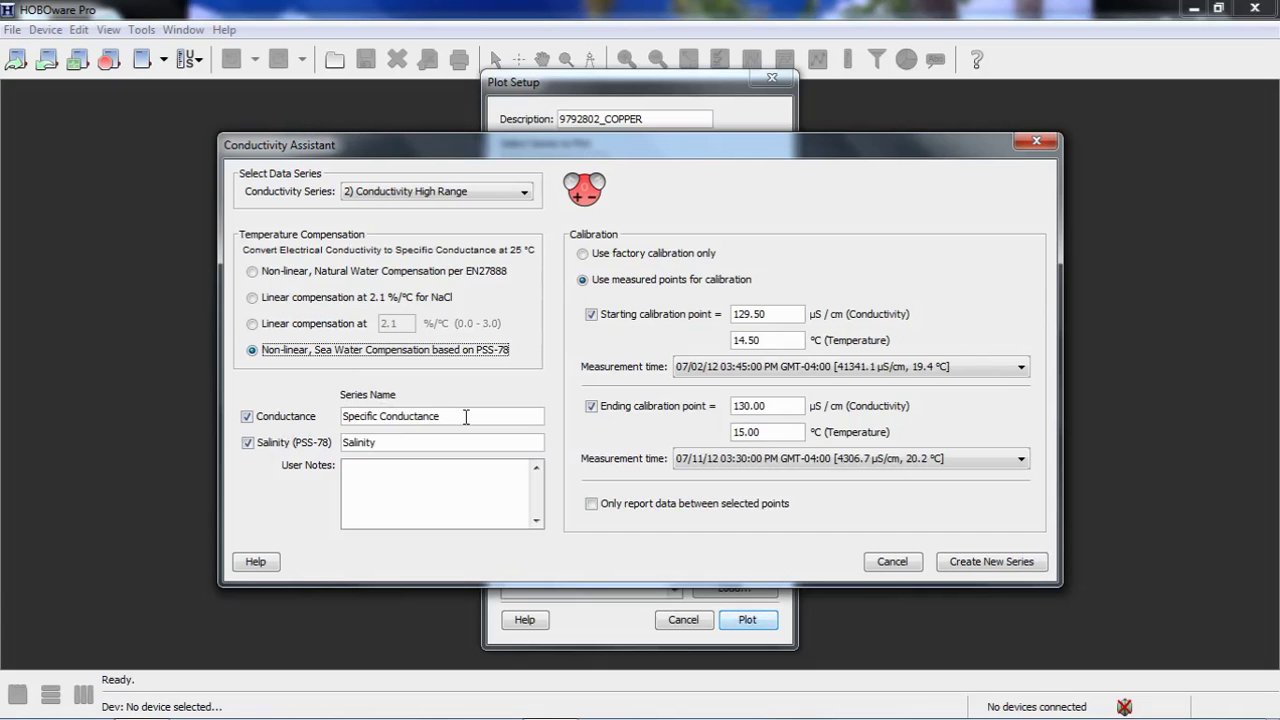
# Enter 'Salt Water Notes' in the User Notes box for the new conductivity series.
pyautogui.click(361, 472)
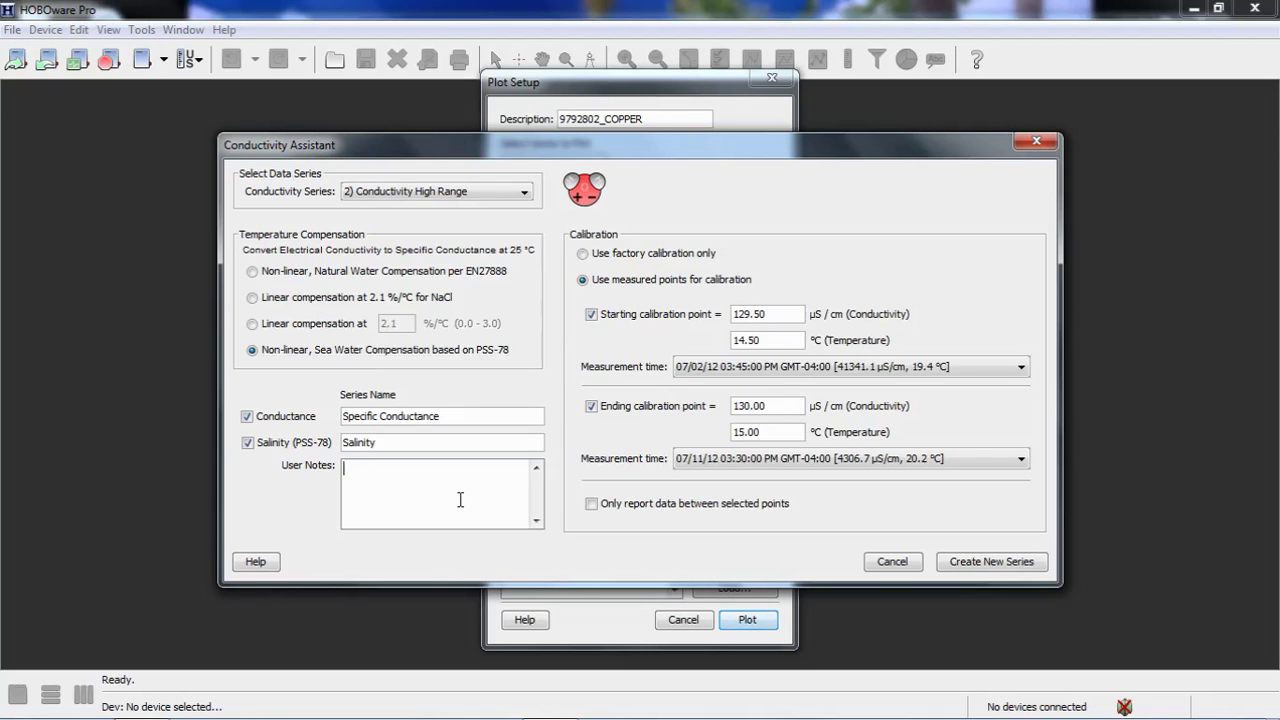
pyautogui.write('Salt Water Notes')
pyautogui.click(582, 254)
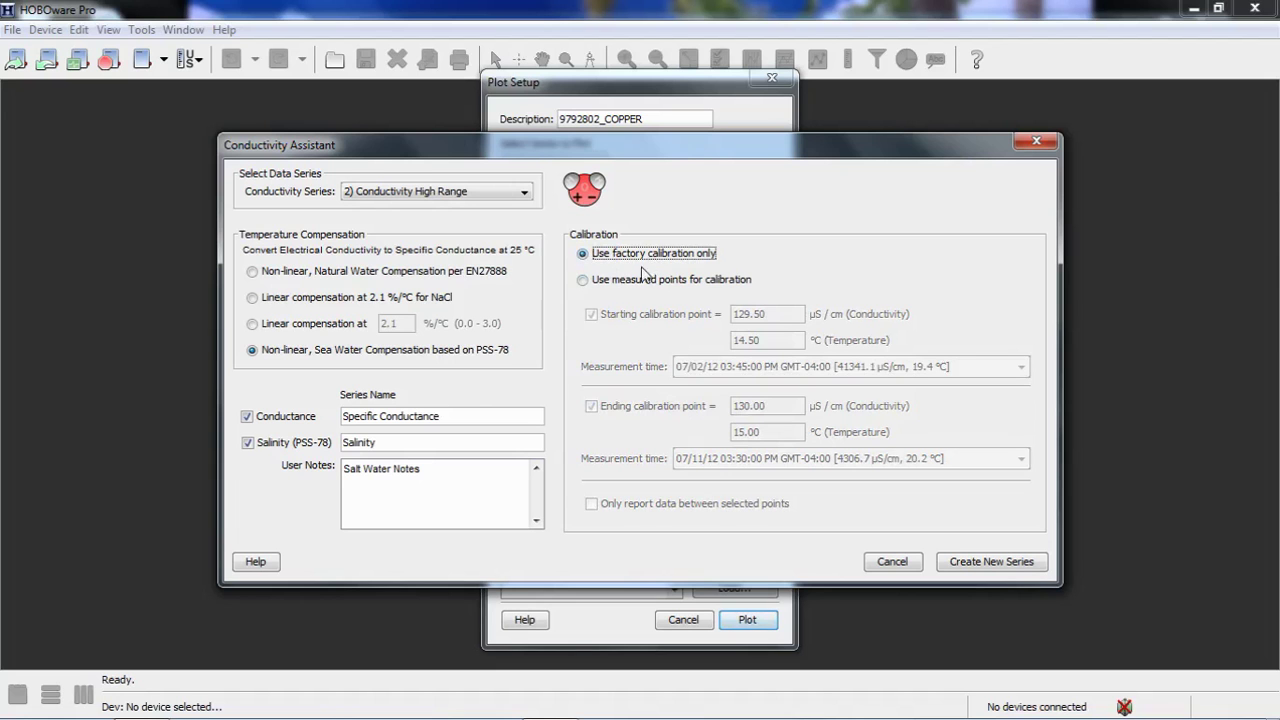
pyautogui.click(587, 283)
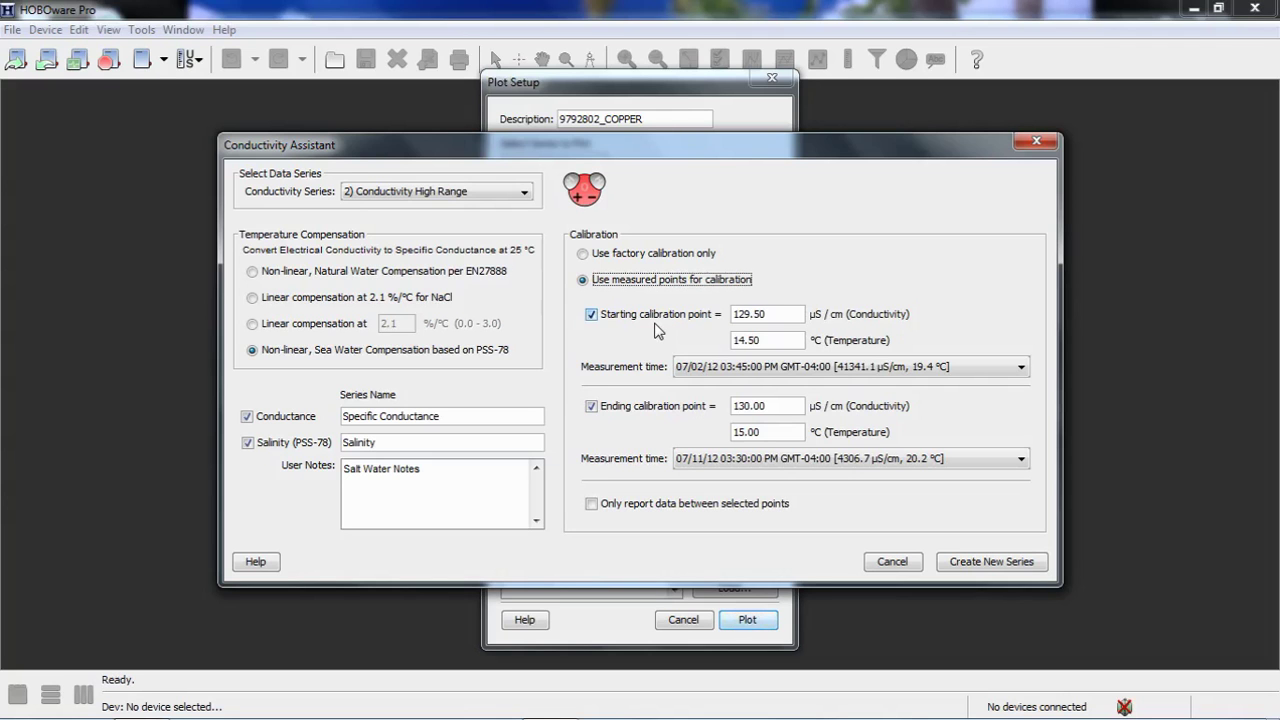
# Enter a starting calibration point of 41500 µS/cm at a temperature of 19.25 °C.
pyautogui.click(797, 314)
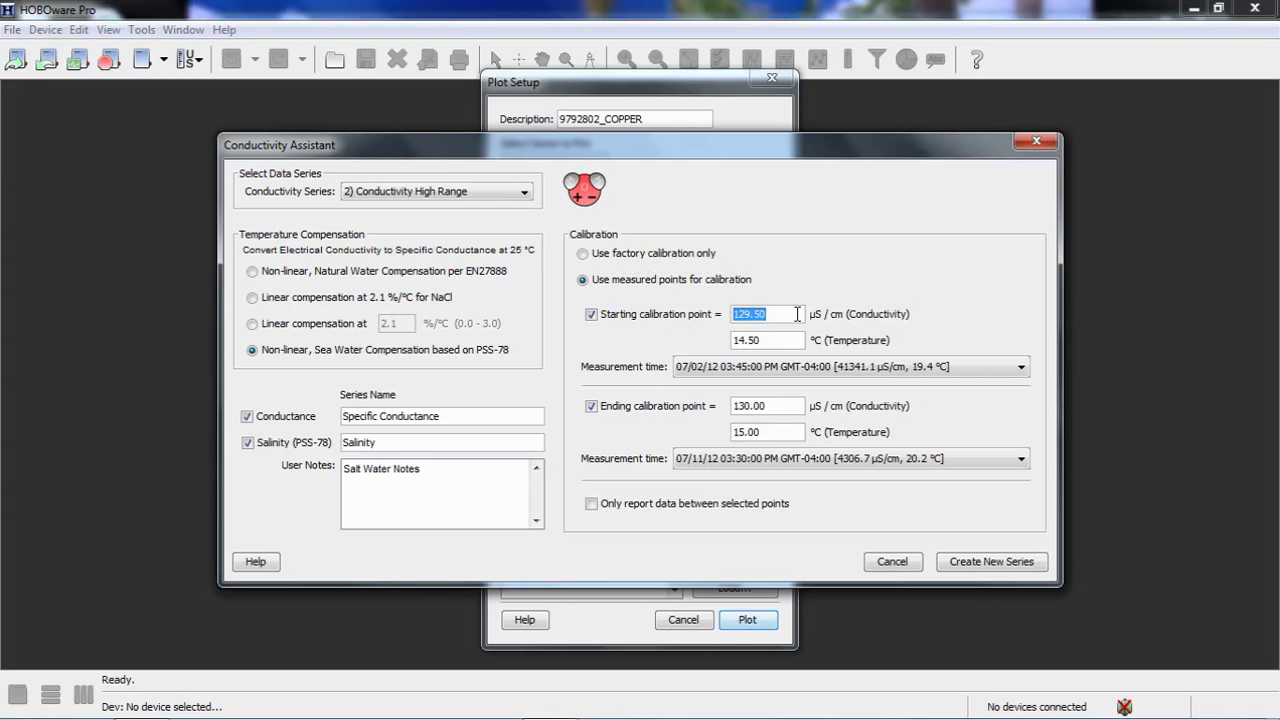
pyautogui.write('41500')
pyautogui.click(738, 342)
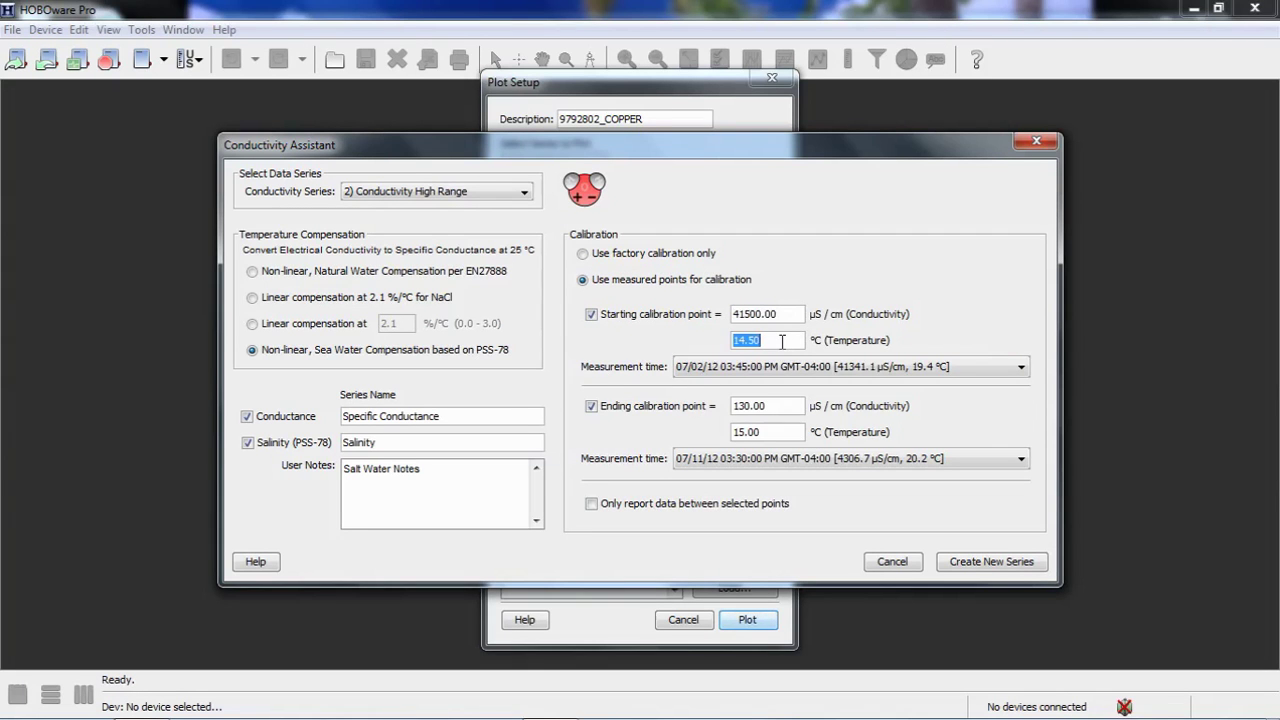
pyautogui.write('19.25')
# Choose 07/02/12 03:45:00 PM as the starting measurement time (41341.1 µS/cm, 19.4 °C).
pyautogui.click(1021, 367)
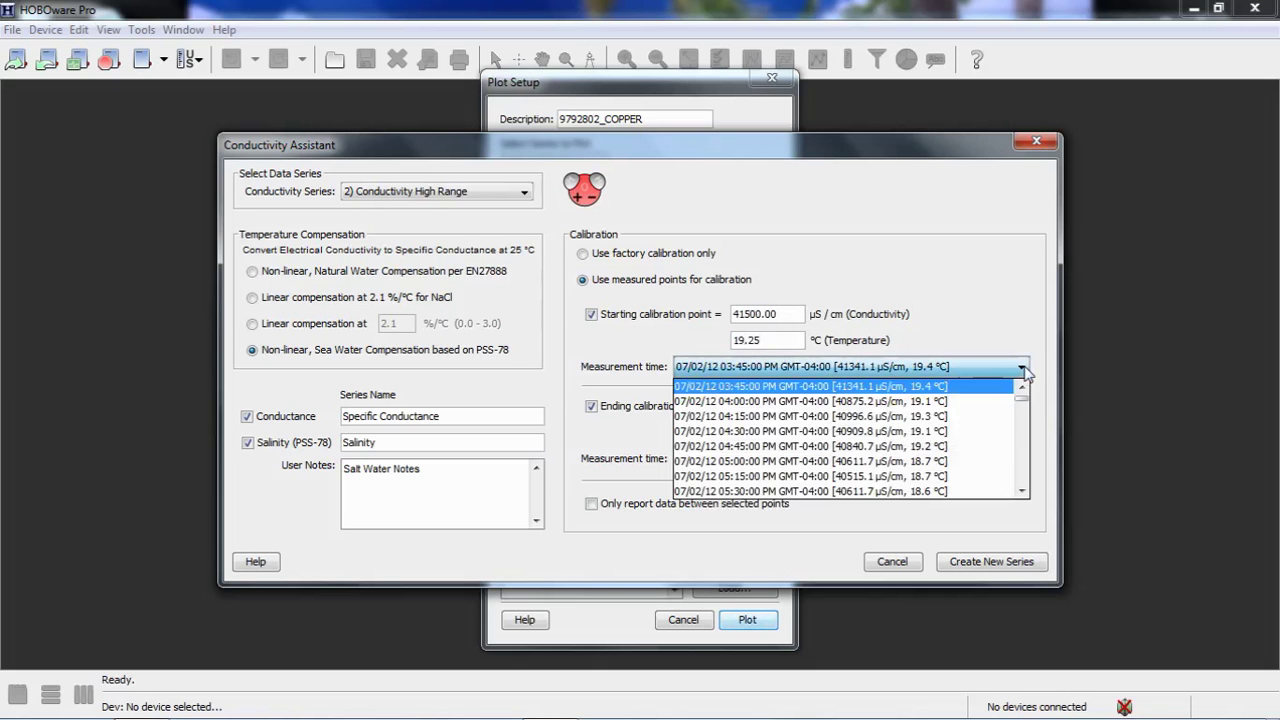
pyautogui.click(1022, 389)
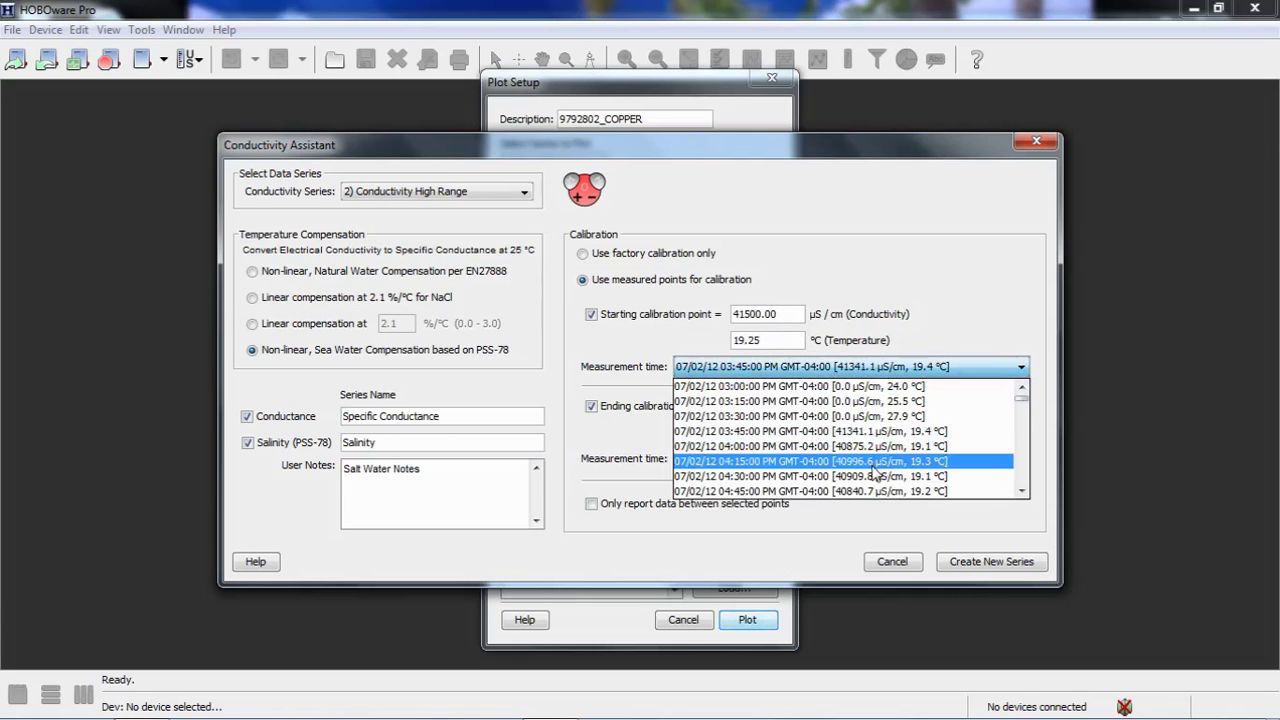
pyautogui.click(726, 434)
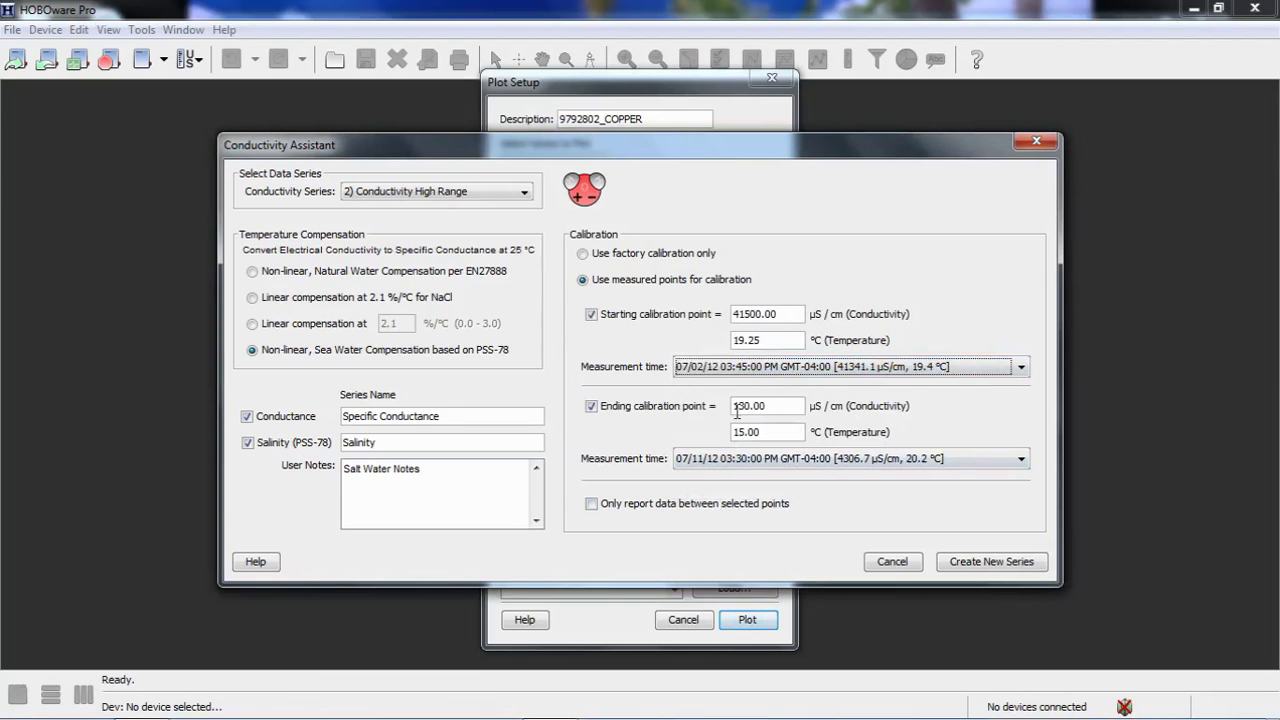
# Enter an ending calibration point of 42200 µS/cm at 19.0 °C, measured 07/11/12 03:15:00 PM.
pyautogui.moveTo(735, 406); pyautogui.dragTo(778, 404)
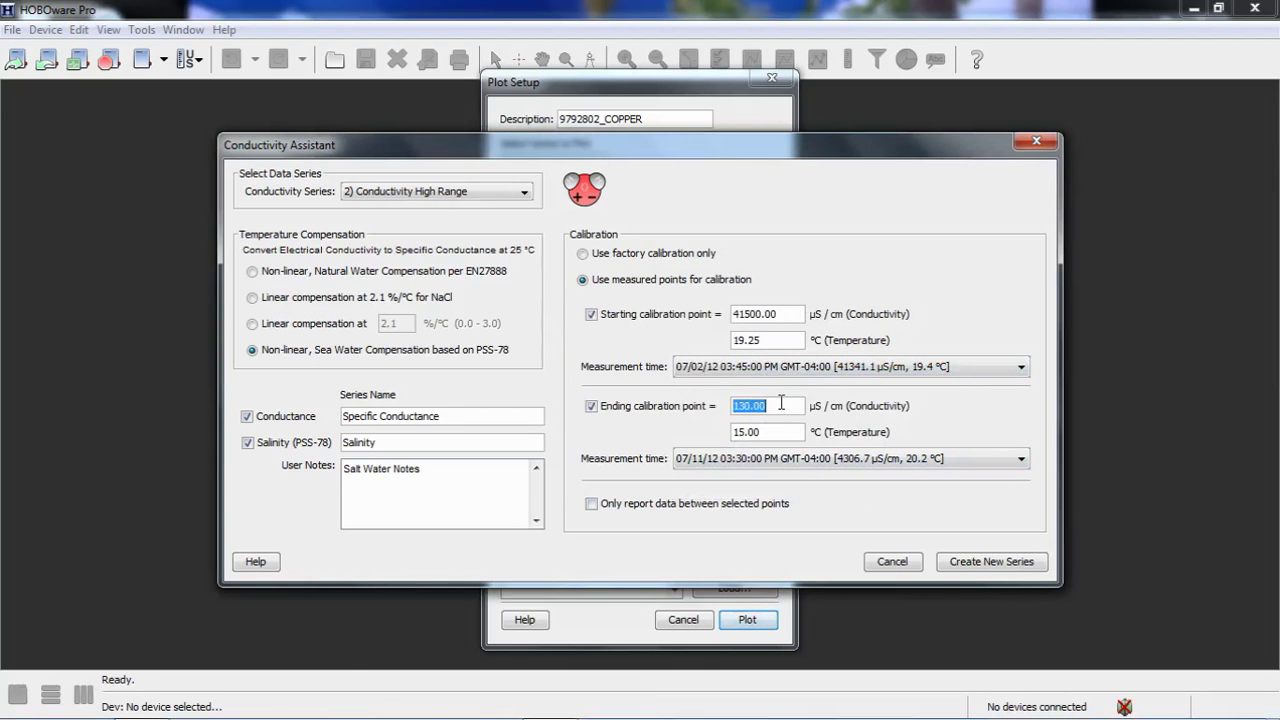
pyautogui.write('42200')
pyautogui.moveTo(734, 431); pyautogui.dragTo(776, 430)
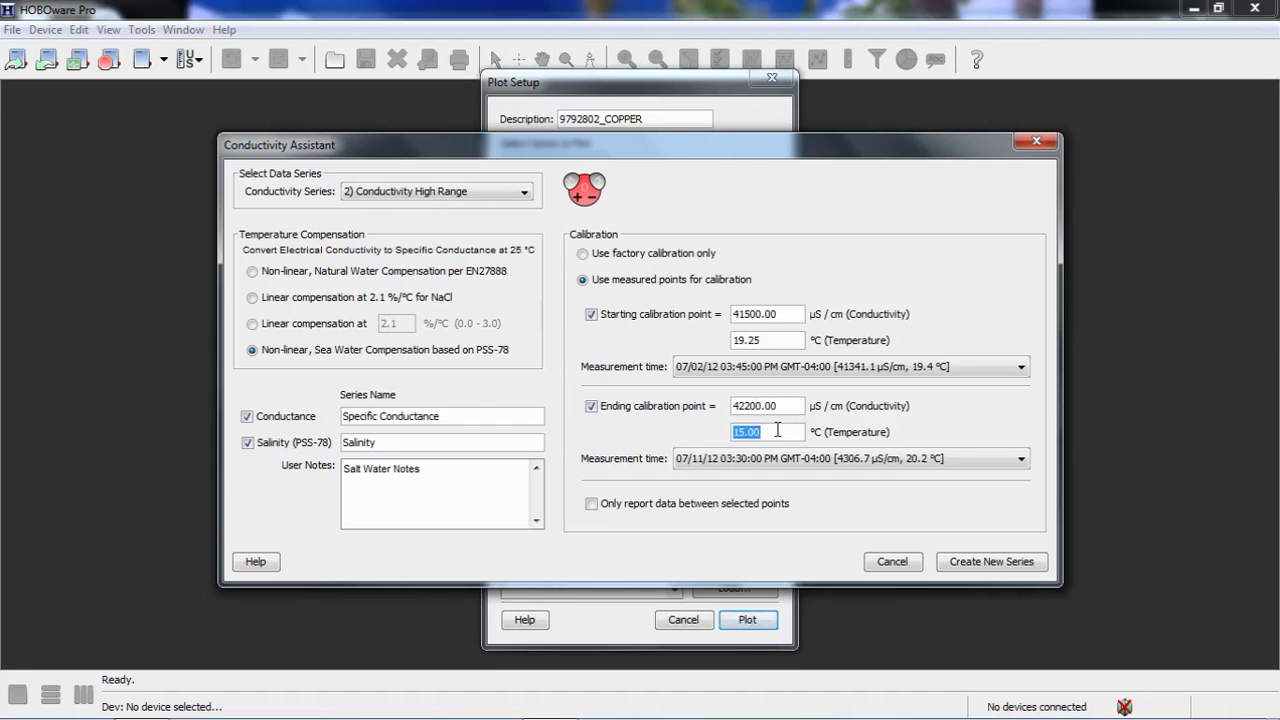
pyautogui.write('19.0')
pyautogui.click(1021, 459)
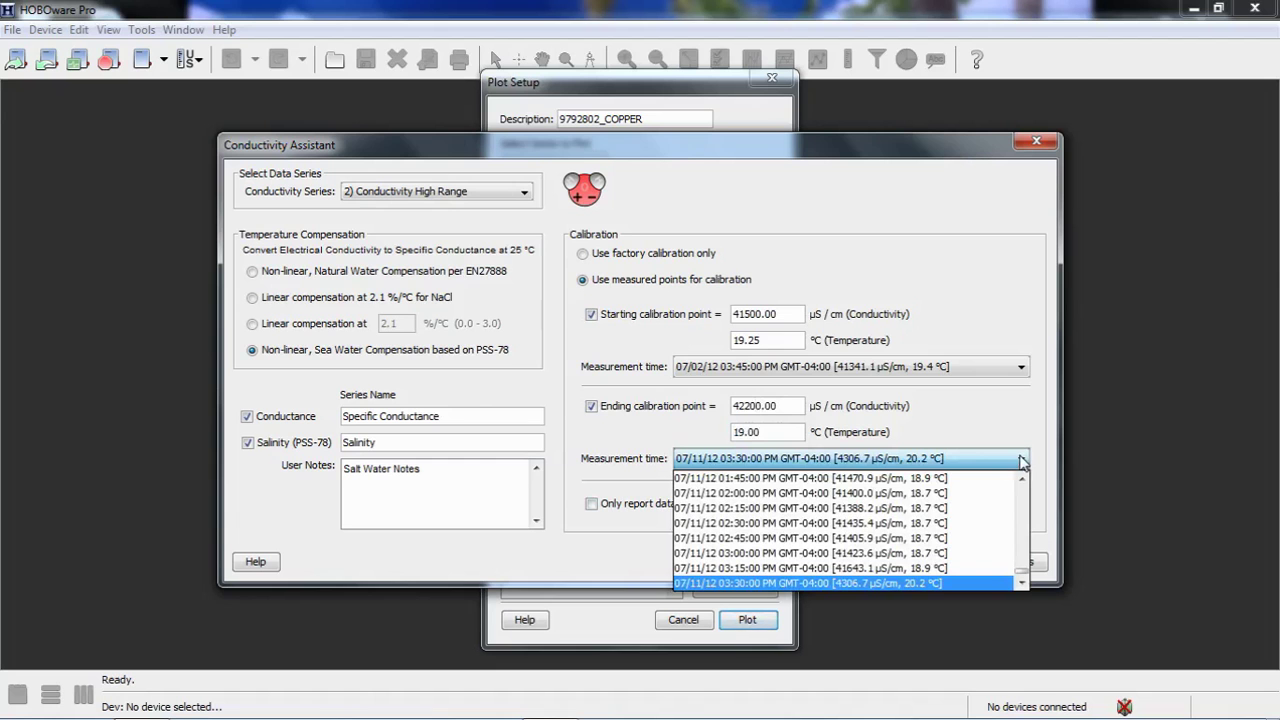
pyautogui.click(891, 570)
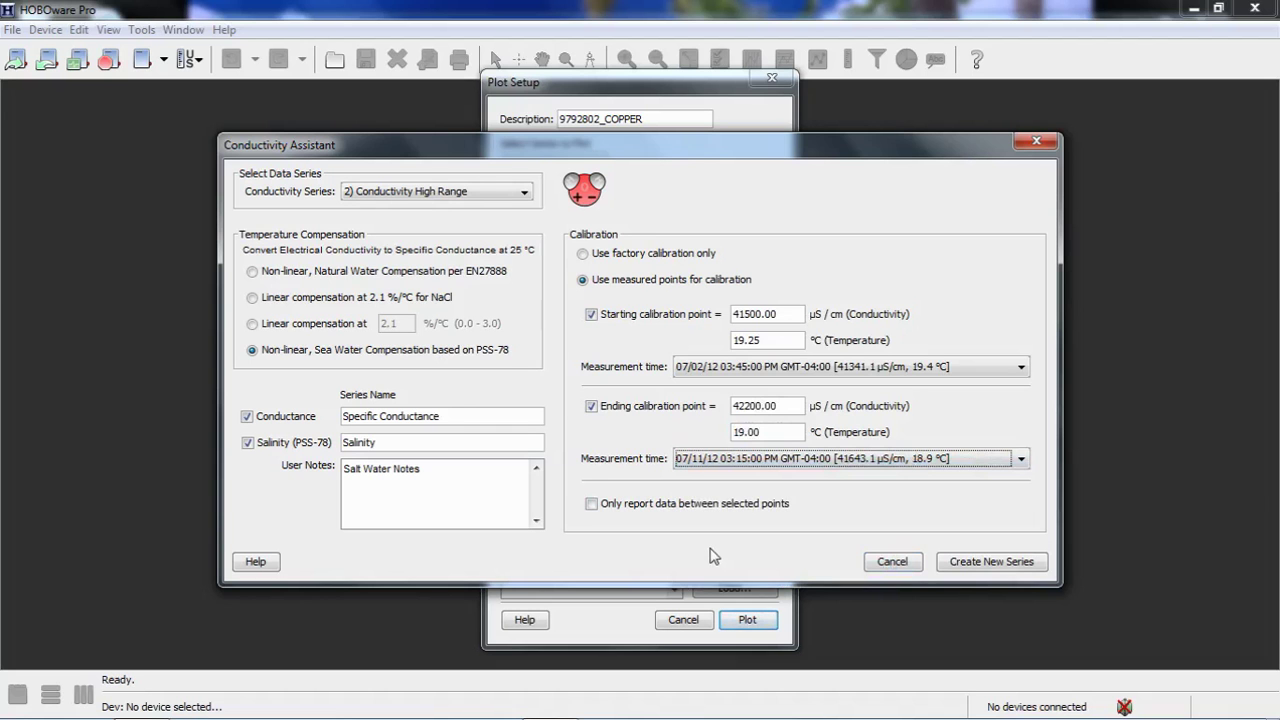
# Generate the Specific Conductance and Salinity series and plot all four series as graph and table.
pyautogui.click(979, 562)
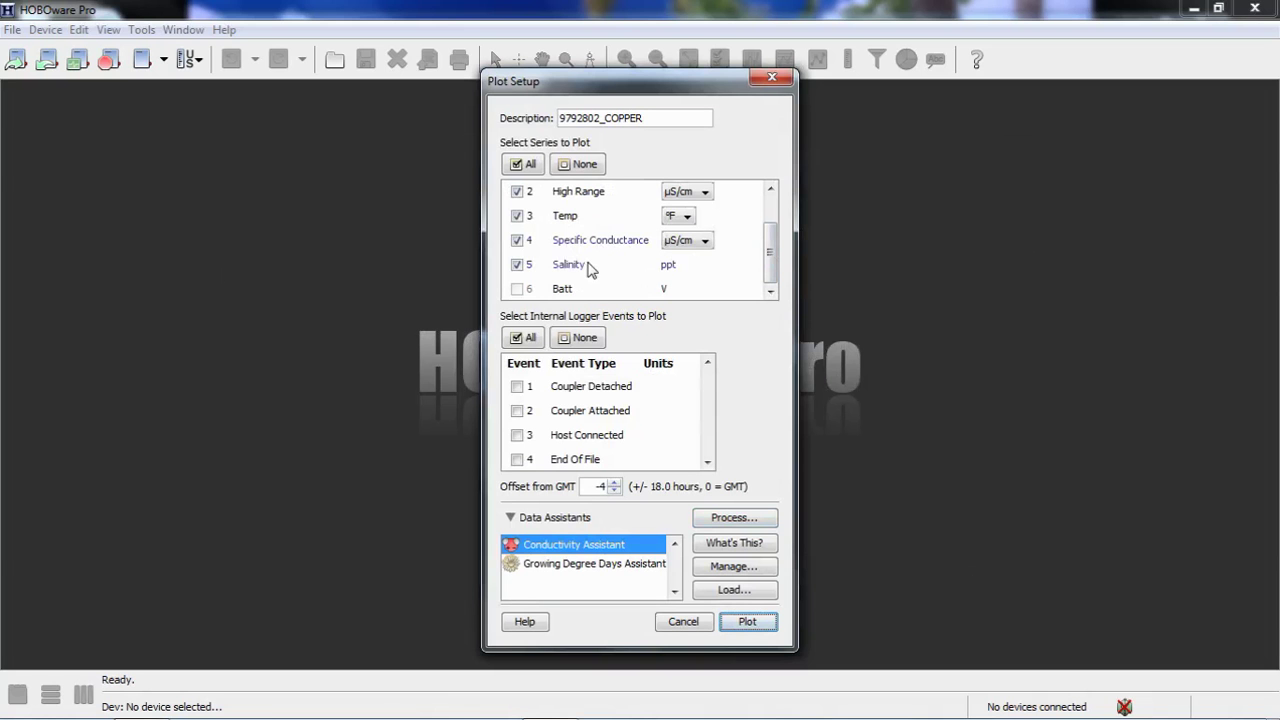
pyautogui.click(748, 621)
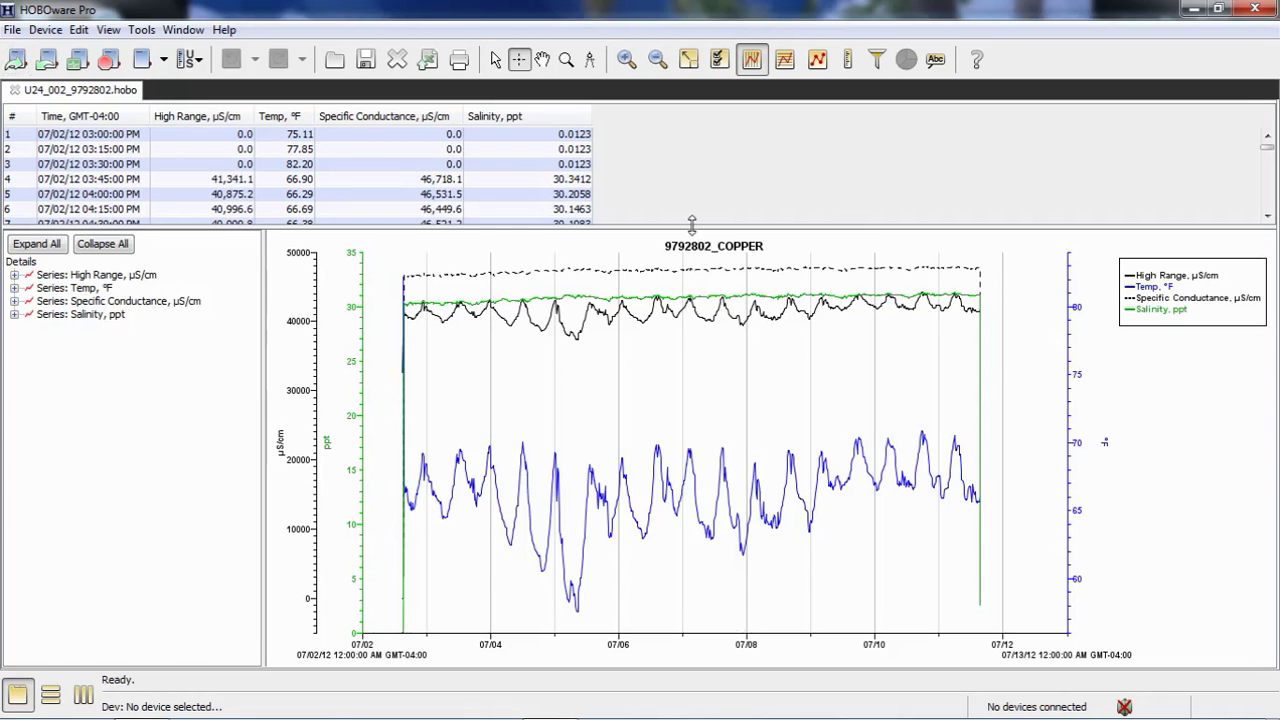
pyautogui.moveTo(691, 222); pyautogui.dragTo(705, 313)
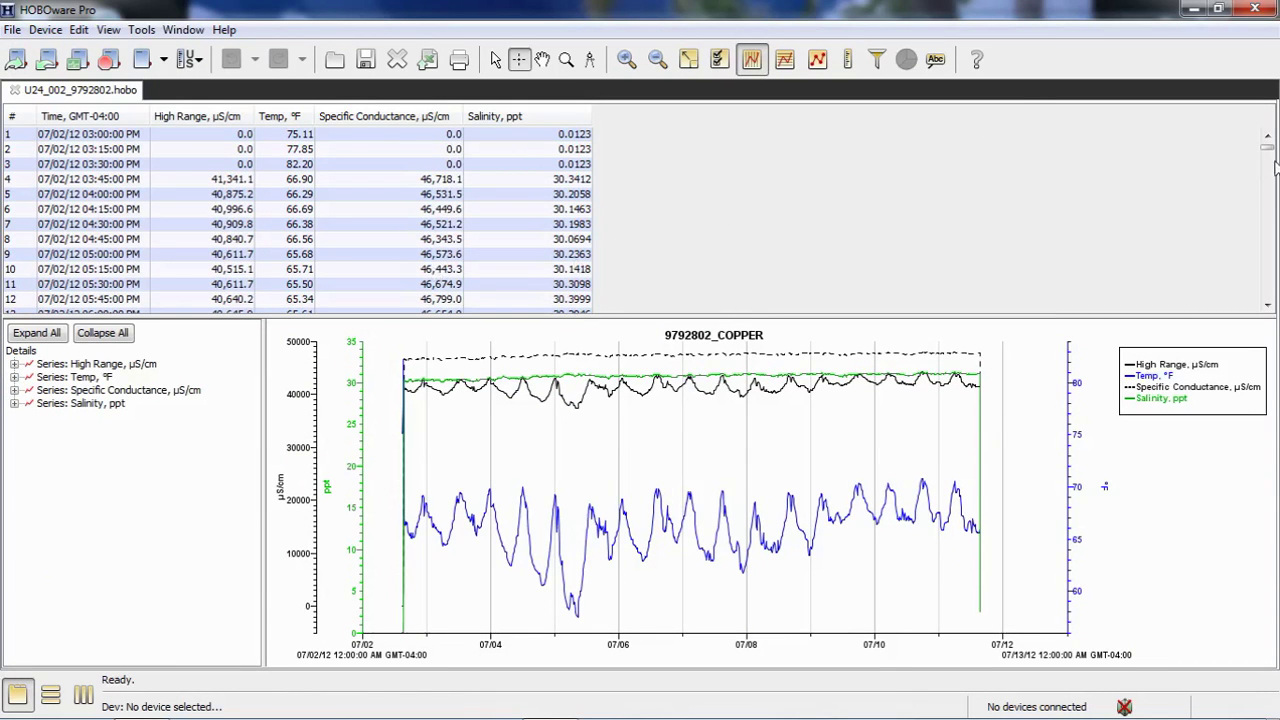
pyautogui.moveTo(1268, 155)
pyautogui.mouseDown()
pyautogui.moveTo(1274, 258)
pyautogui.moveTo(1276, 148)
pyautogui.moveTo(1268, 158)
pyautogui.mouseUp()
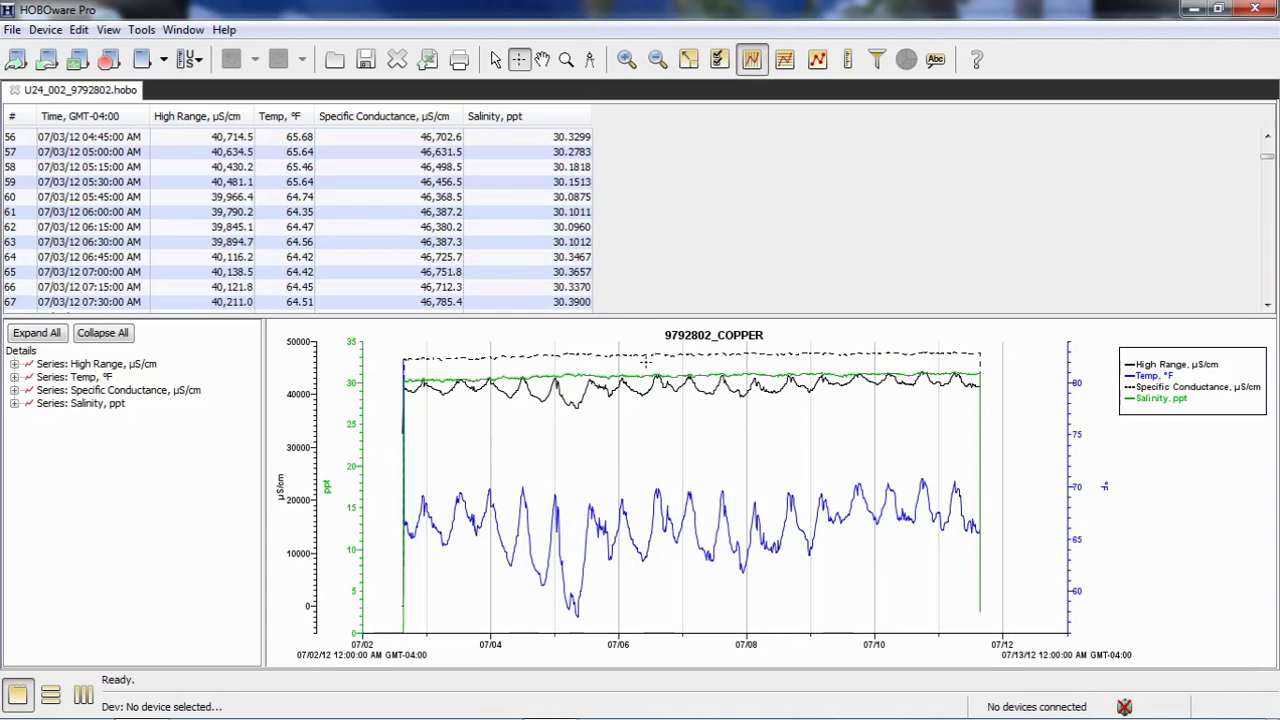
pyautogui.moveTo(637, 316); pyautogui.dragTo(643, 216)
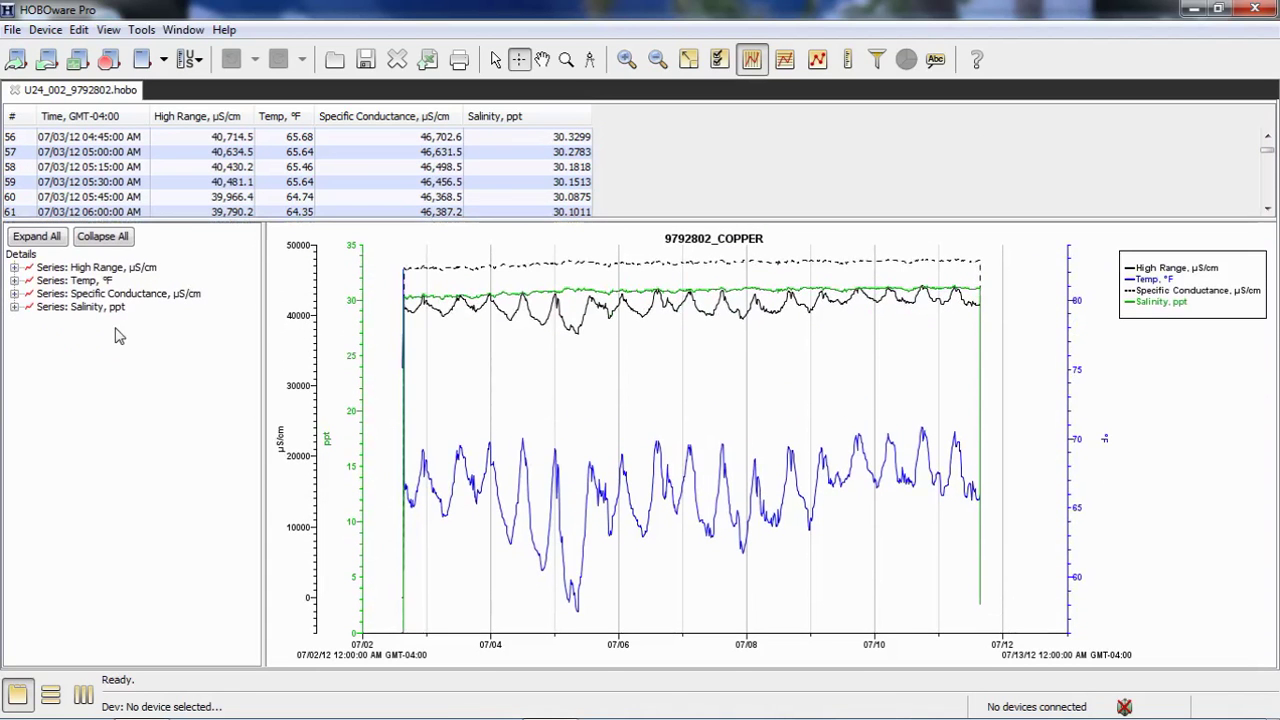
# Expand the Salinity series details, widen the details pane, and view its conductivity compensation parameters.
pyautogui.click(14, 307)
pyautogui.click(32, 362)
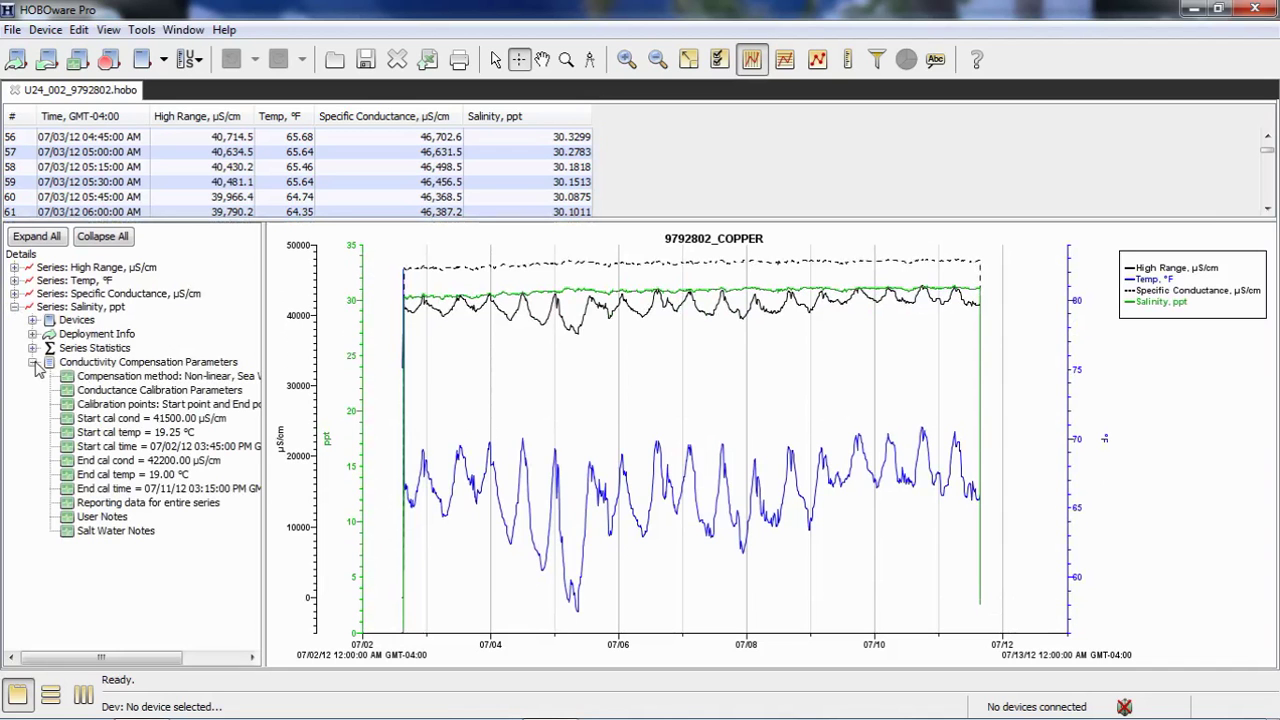
pyautogui.moveTo(263, 310); pyautogui.dragTo(406, 313)
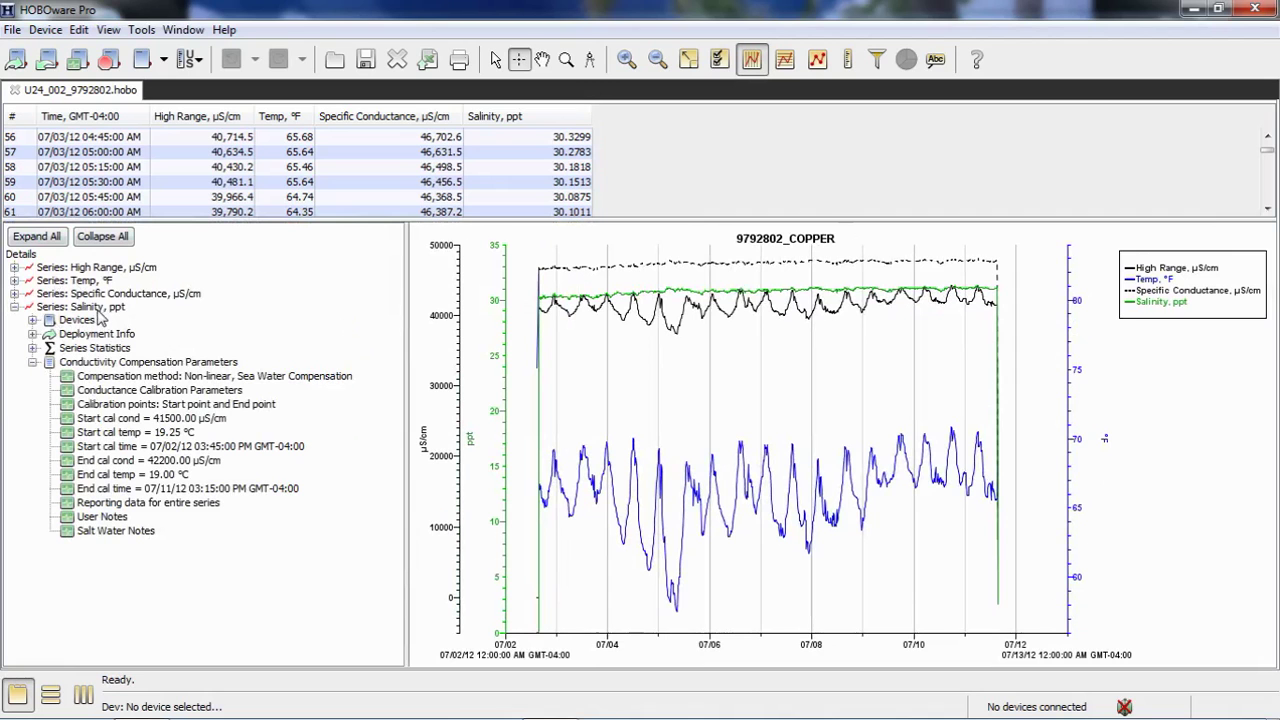
pyautogui.click(32, 364)
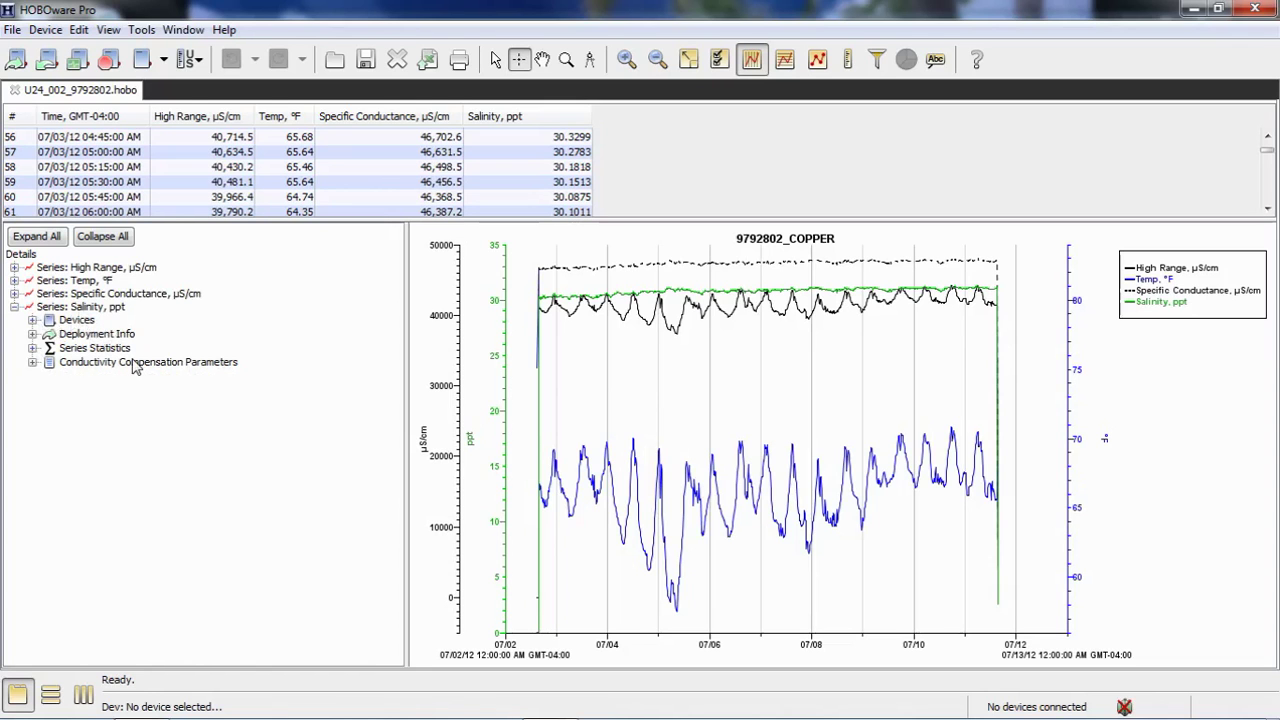
# Review the Salinity statistics and compensation parameters, then collapse the Salinity series node.
pyautogui.click(32, 348)
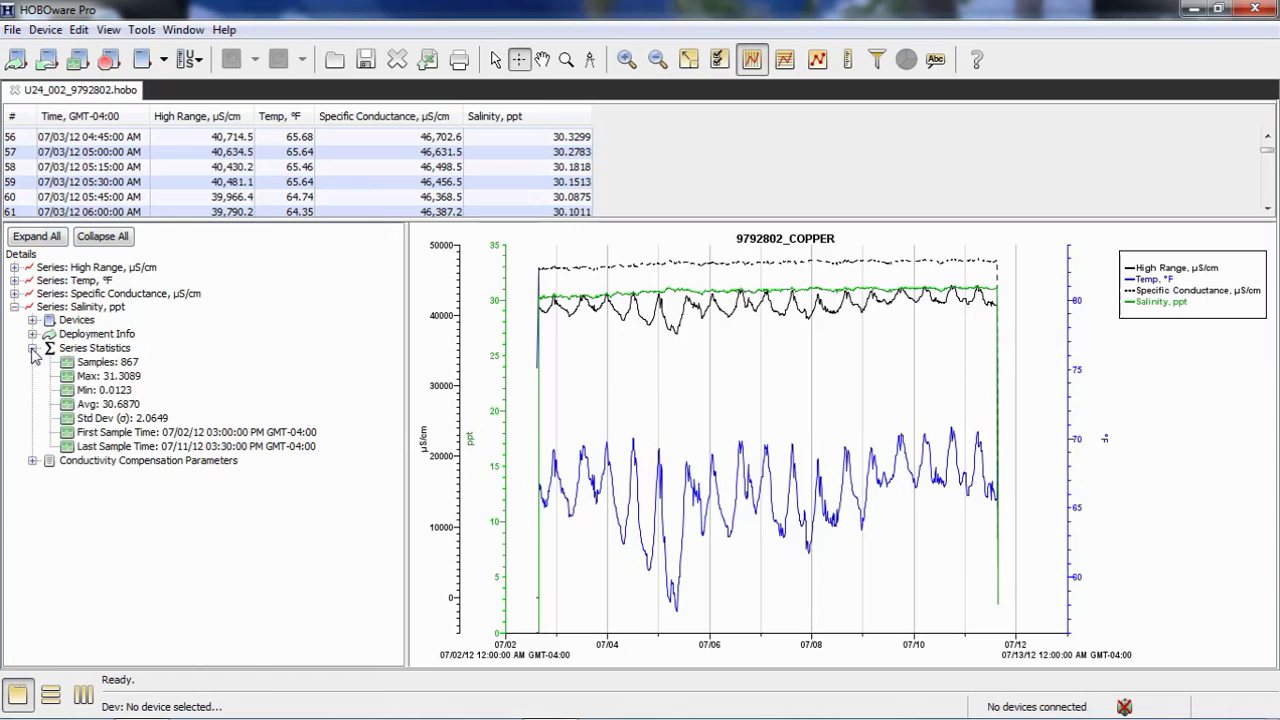
pyautogui.click(32, 348)
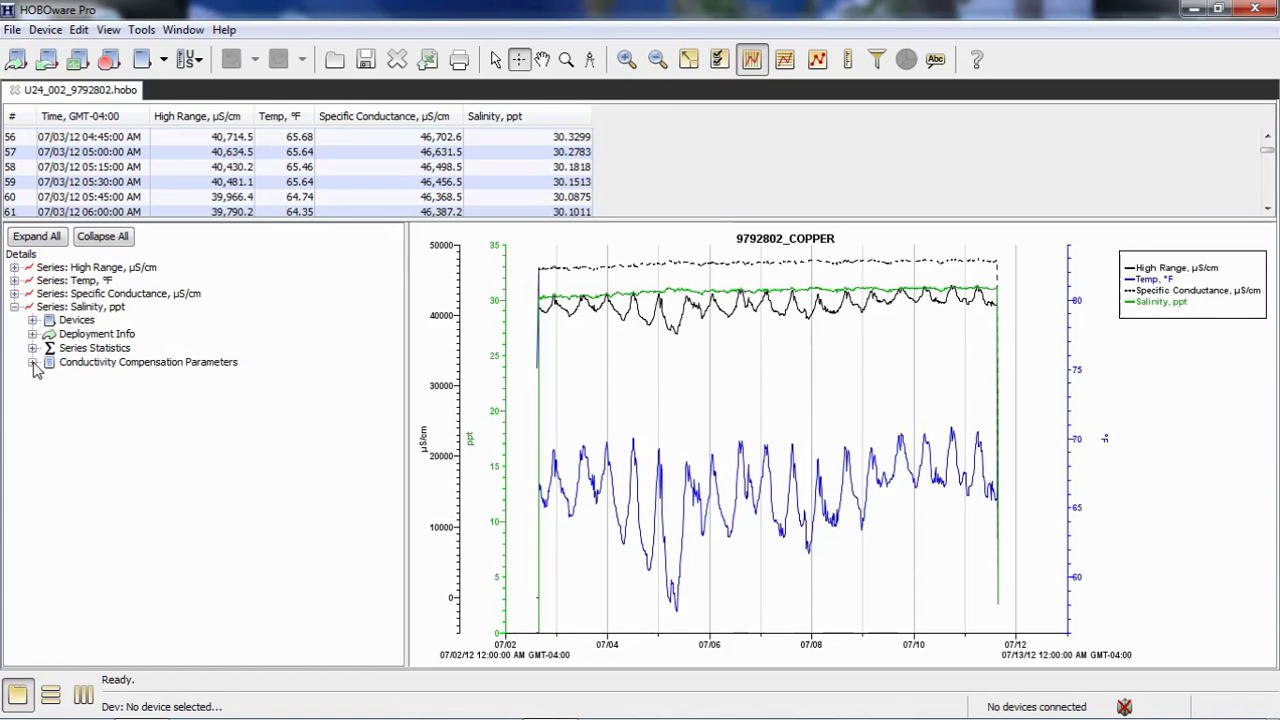
pyautogui.click(33, 362)
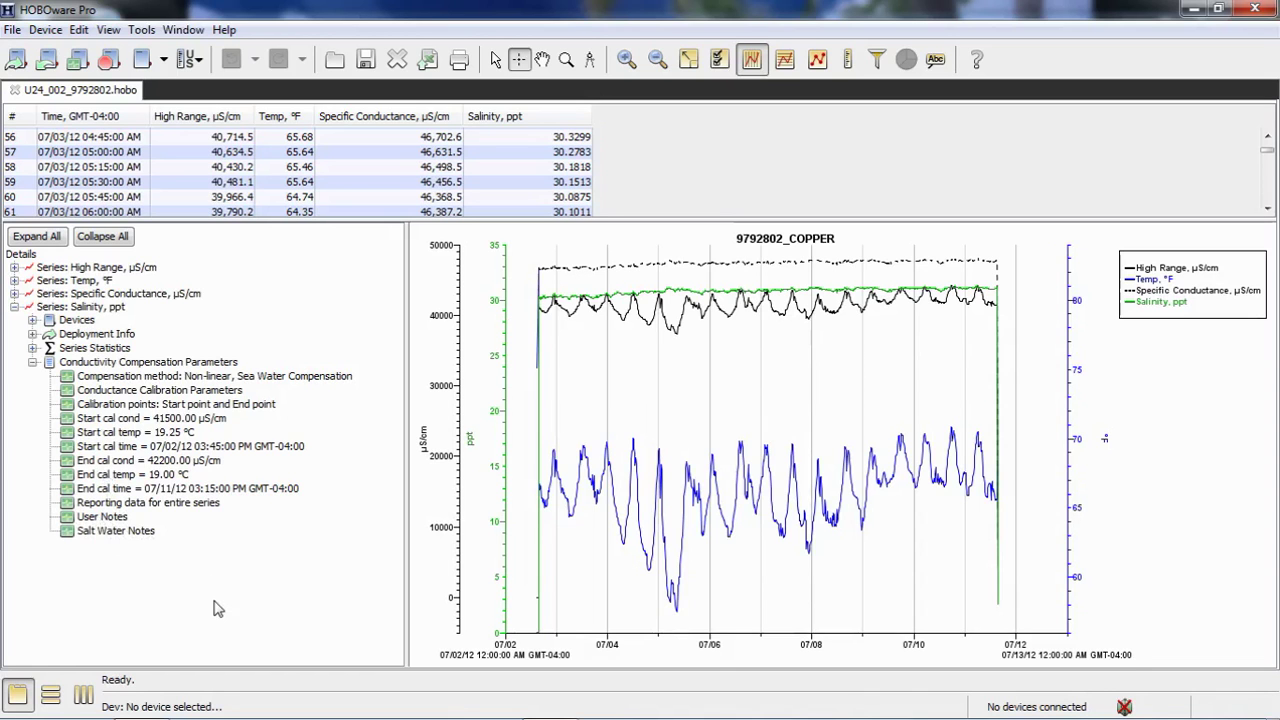
pyautogui.click(32, 362)
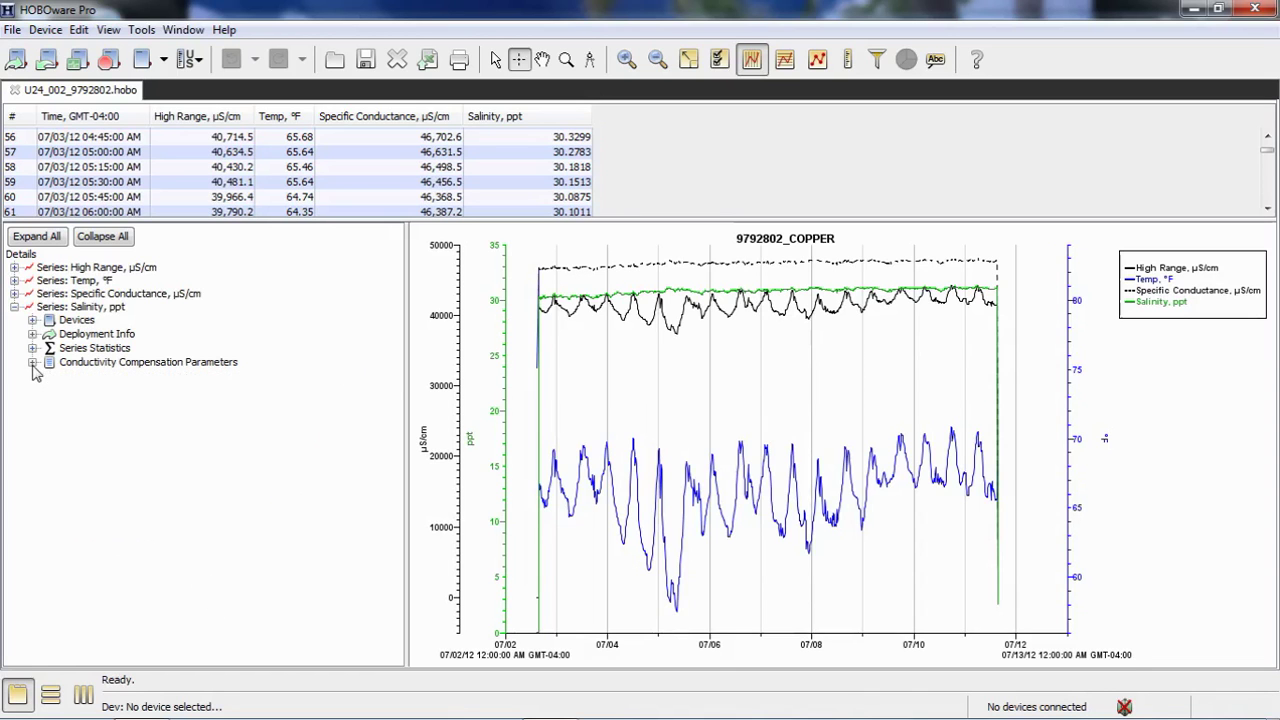
pyautogui.click(14, 307)
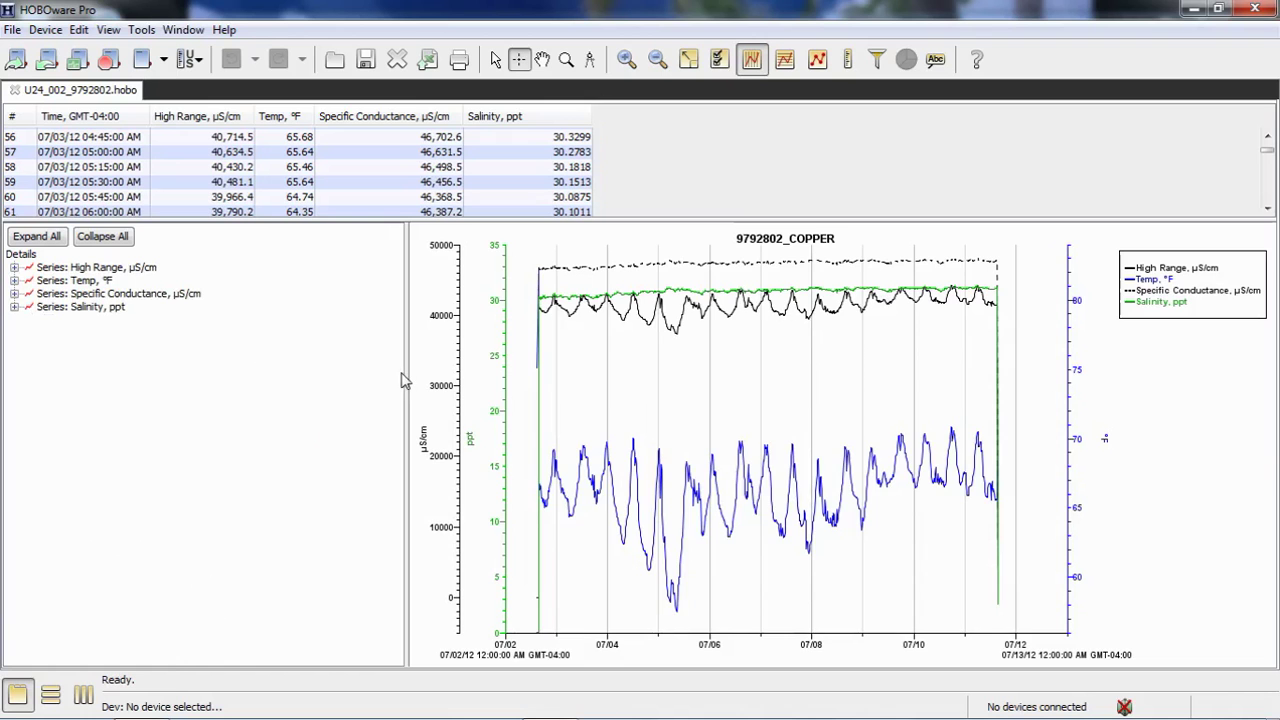
# Shrink the Details pane to widen the graph and return the data table to its top rows.
pyautogui.moveTo(405, 373); pyautogui.dragTo(214, 381)
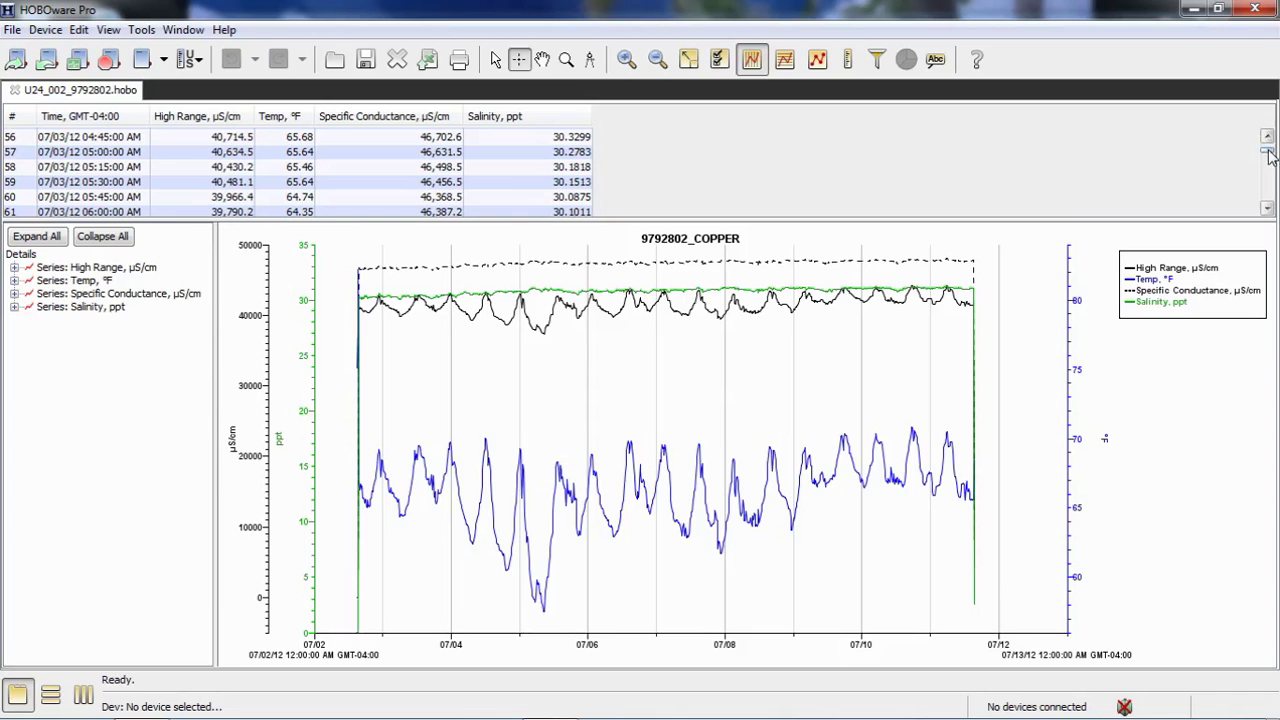
pyautogui.moveTo(1270, 160); pyautogui.dragTo(1268, 136)
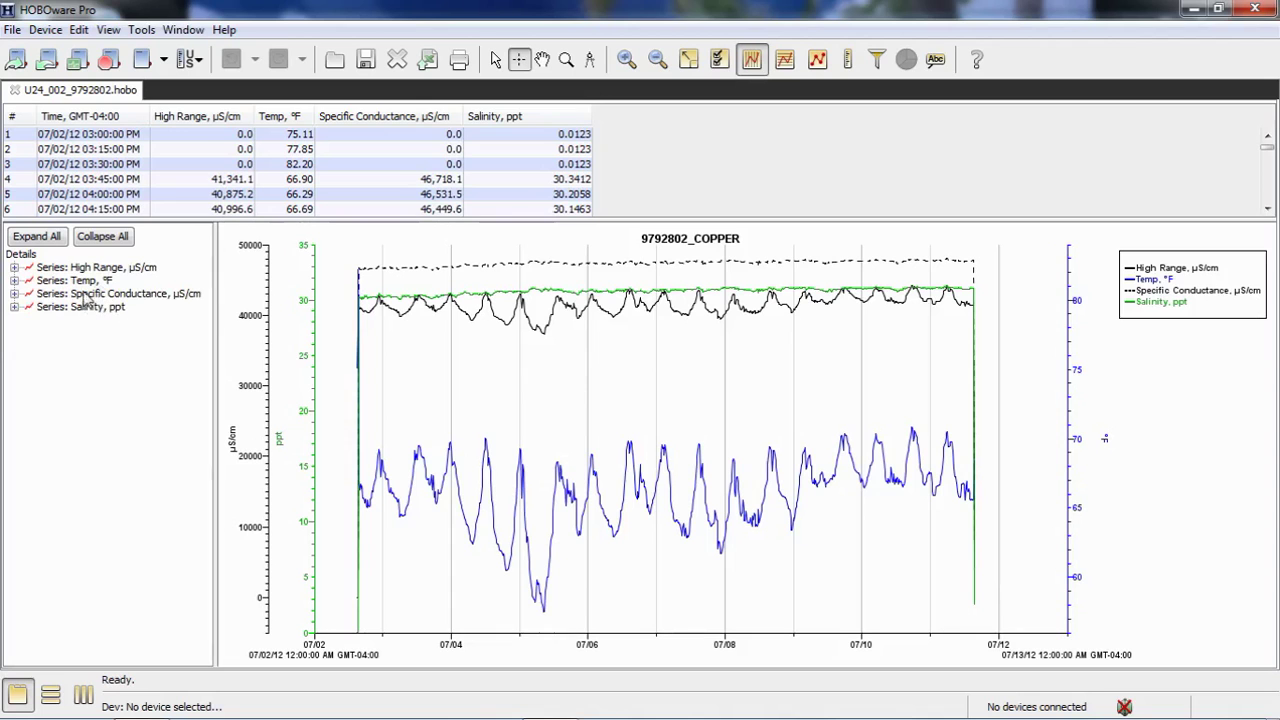
# Hide the High Range series, show it again, then bring up the File menu.
pyautogui.click(102, 268)
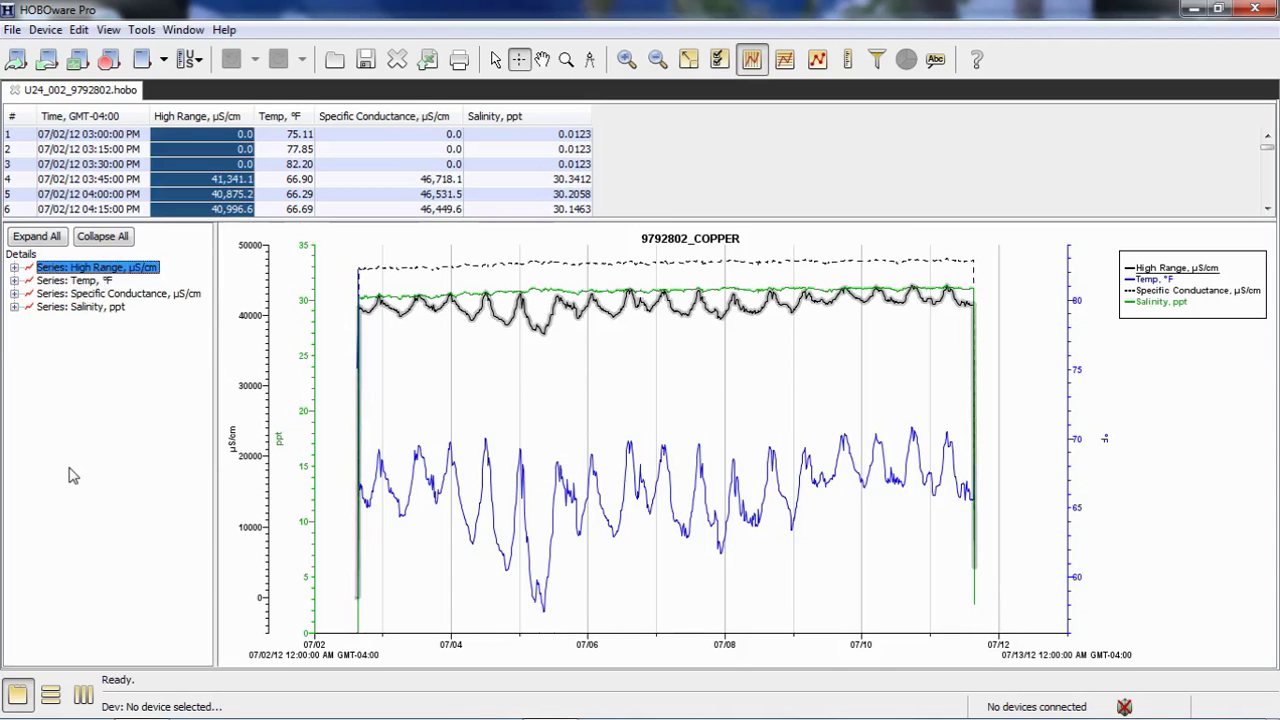
pyautogui.rightClick(80, 268)
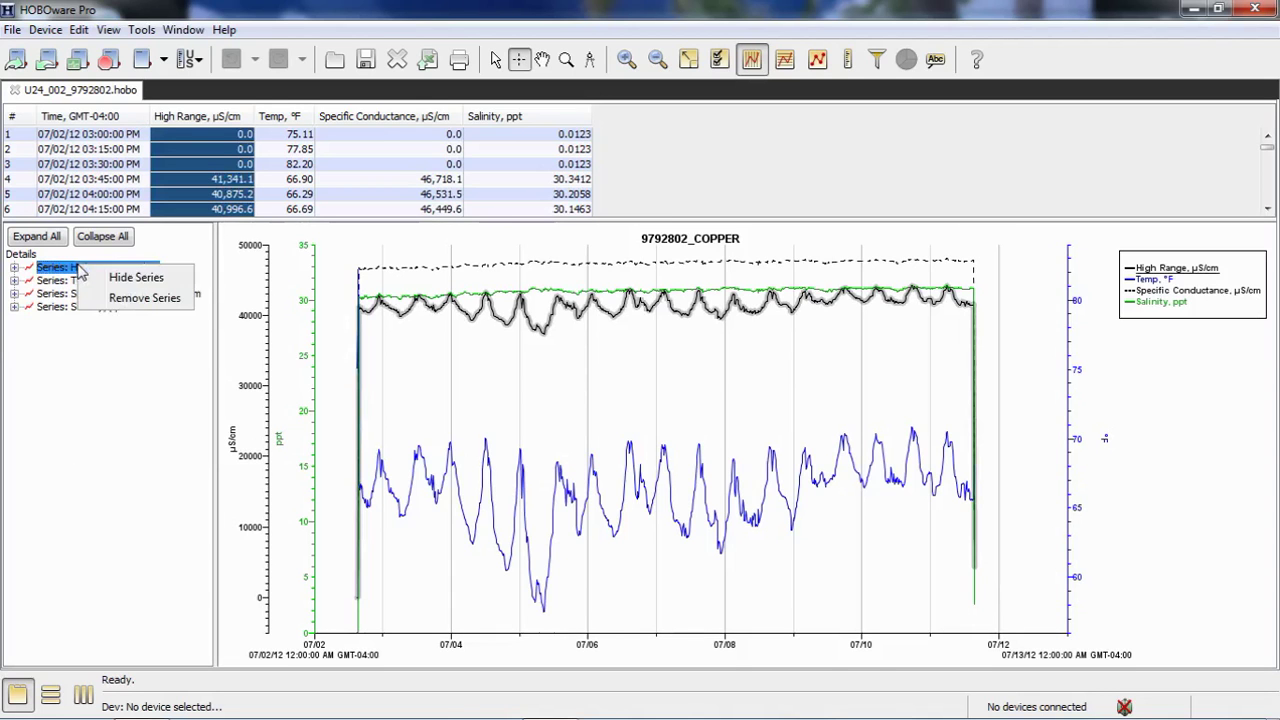
pyautogui.click(117, 281)
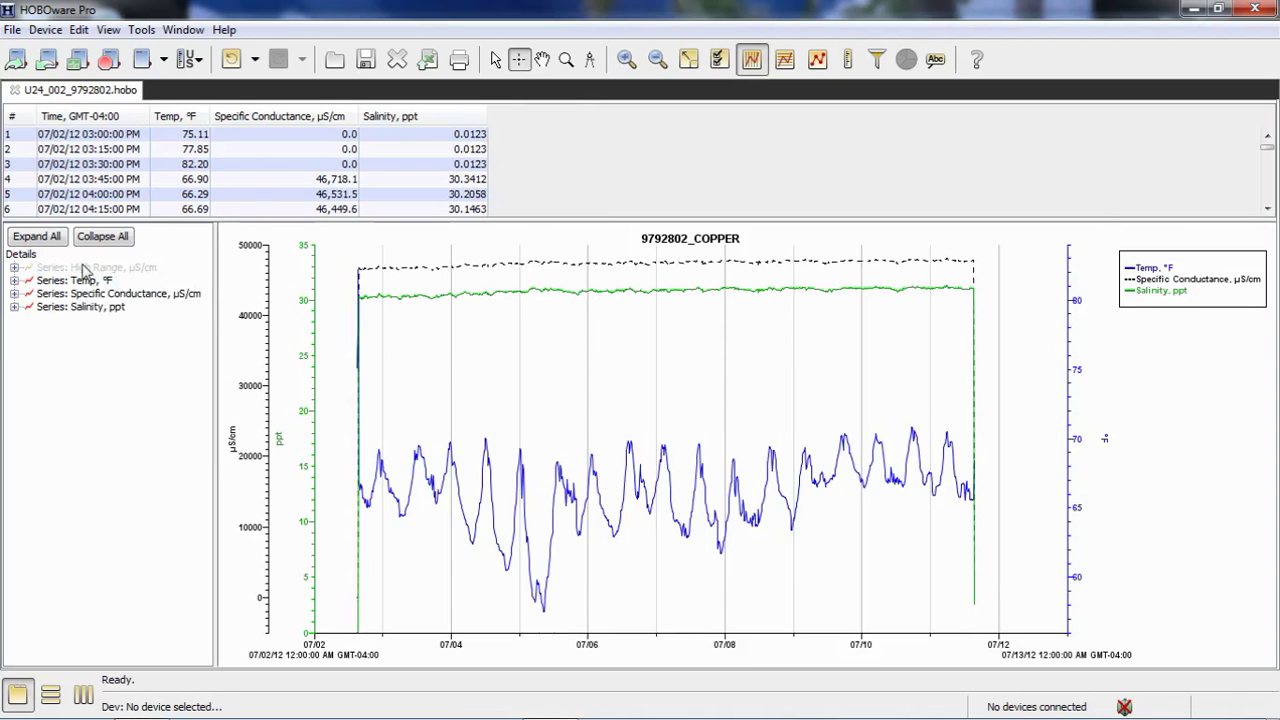
pyautogui.rightClick(97, 270)
pyautogui.click(140, 277)
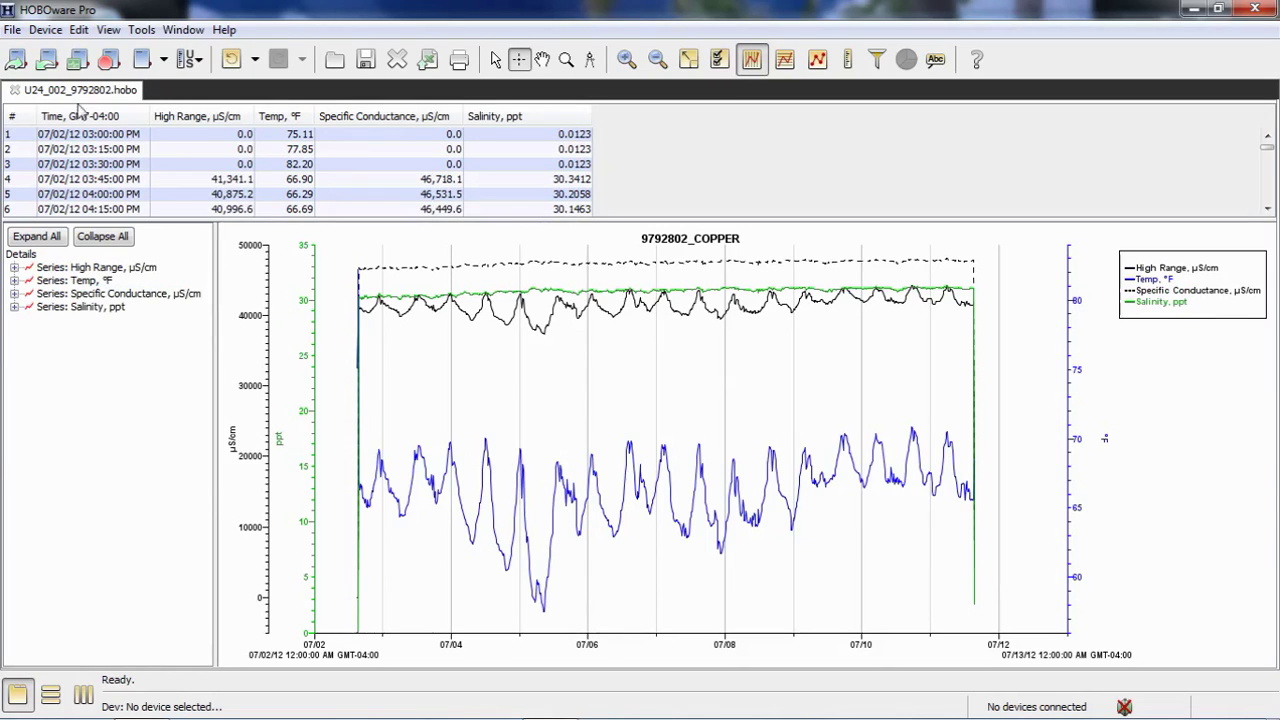
pyautogui.click(14, 30)
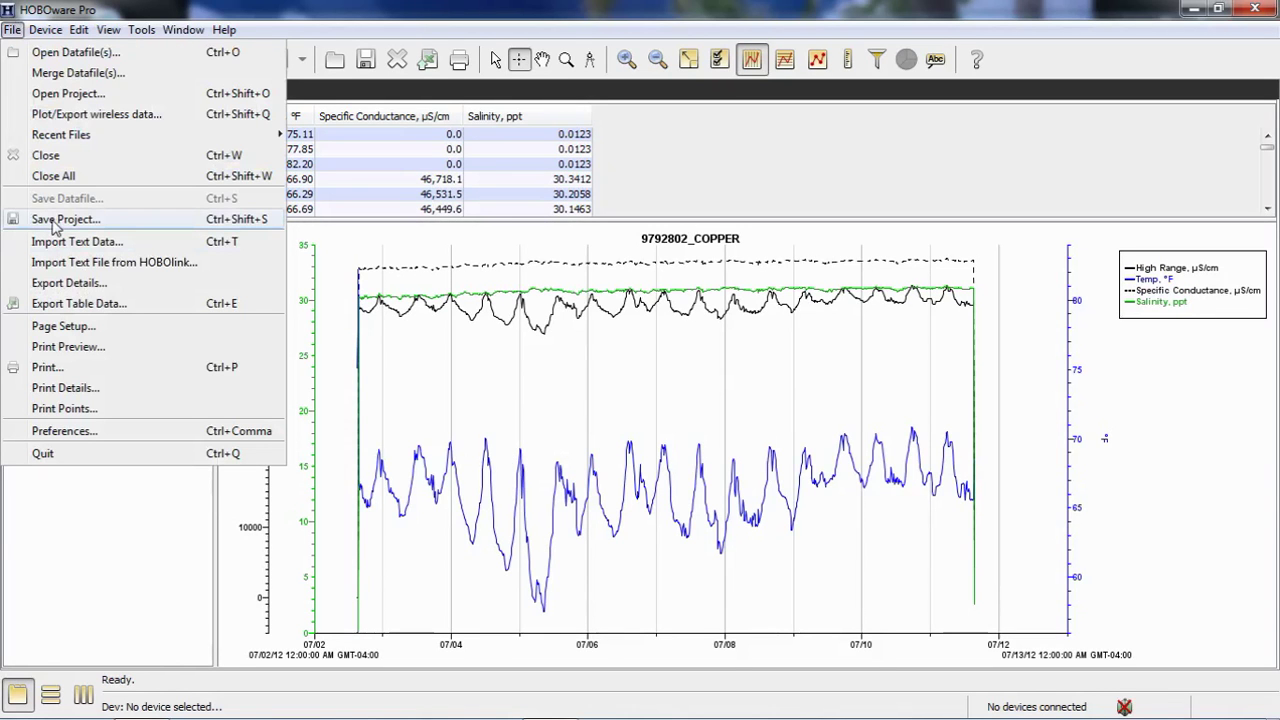